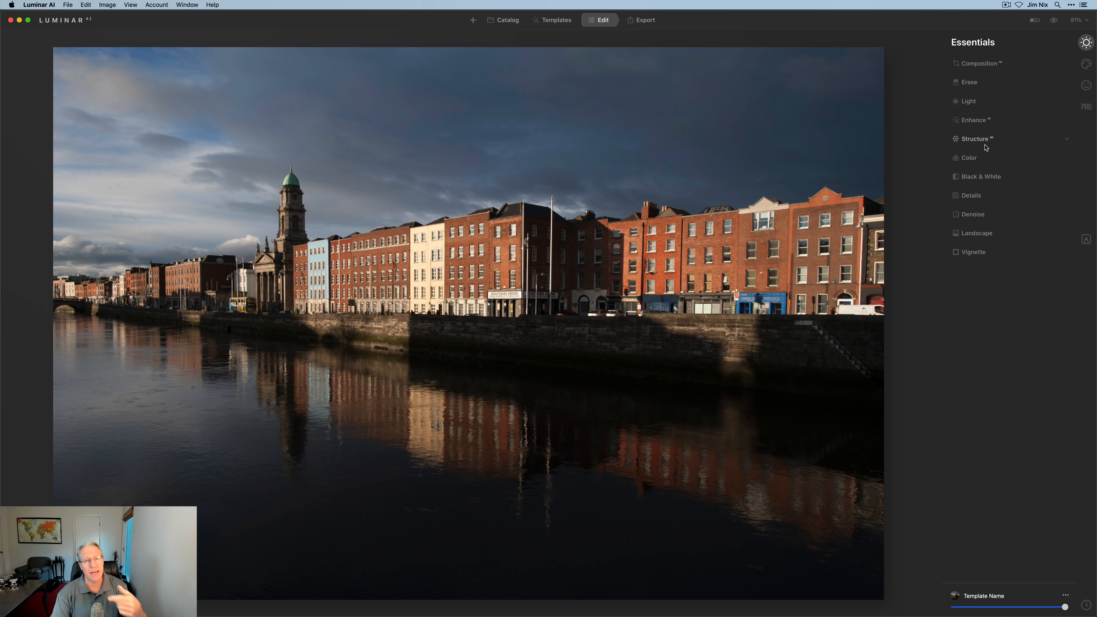
- Review the Light, Enhance AI and Structure AI settings, then bring up the Local Masking panel
{"action": "left_click", "coordinate": [979, 104]}
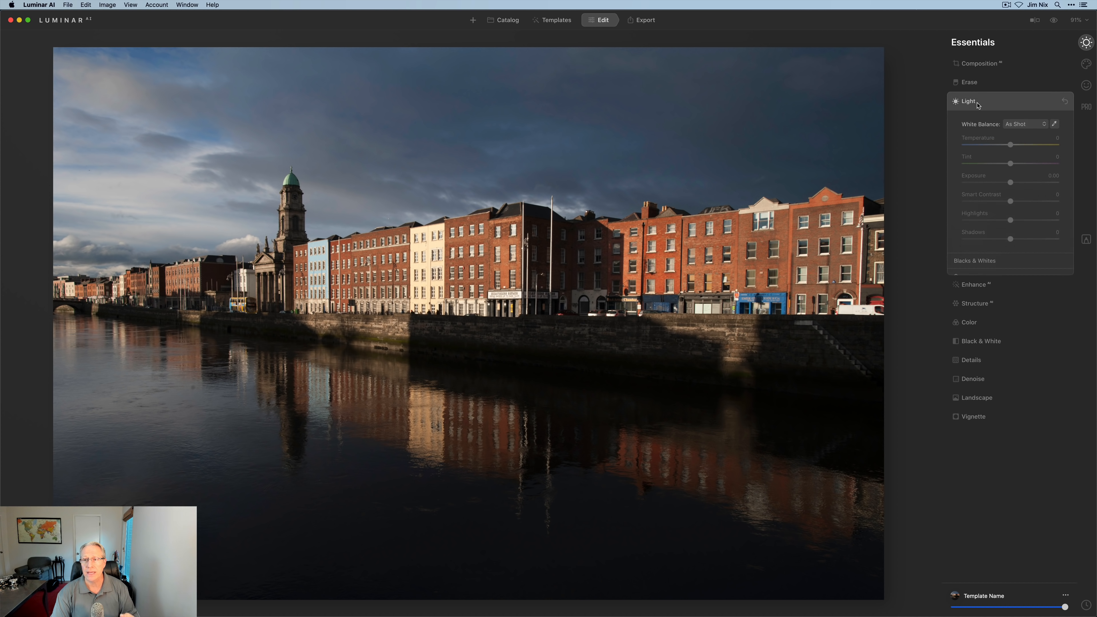
{"action": "left_click", "coordinate": [1003, 106]}
{"action": "left_click", "coordinate": [999, 123]}
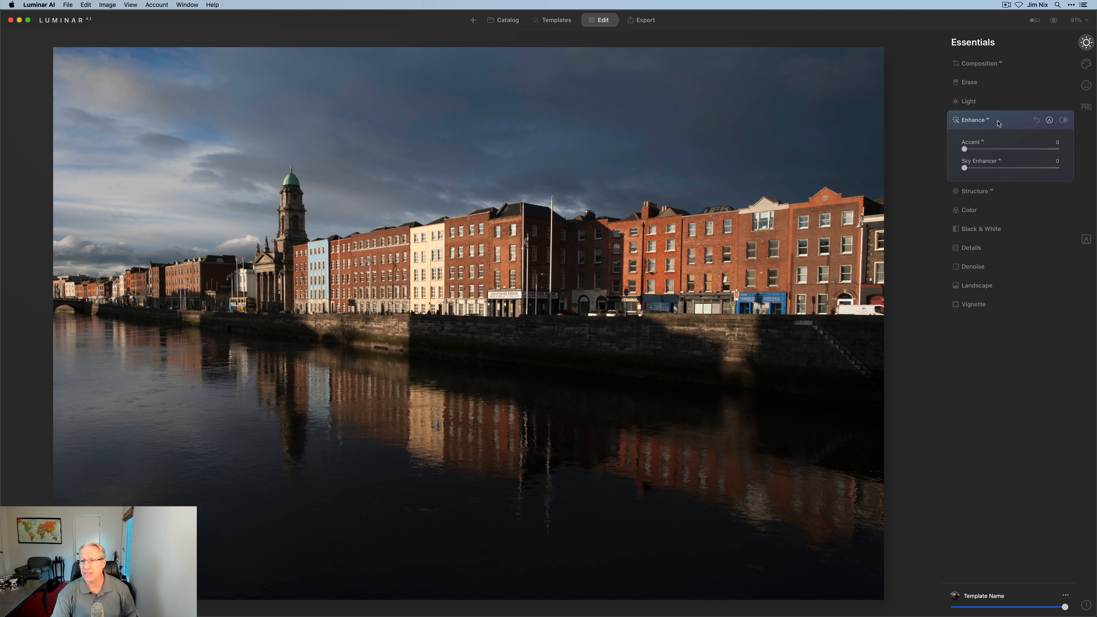
{"action": "left_click", "coordinate": [999, 122]}
{"action": "left_click", "coordinate": [999, 139]}
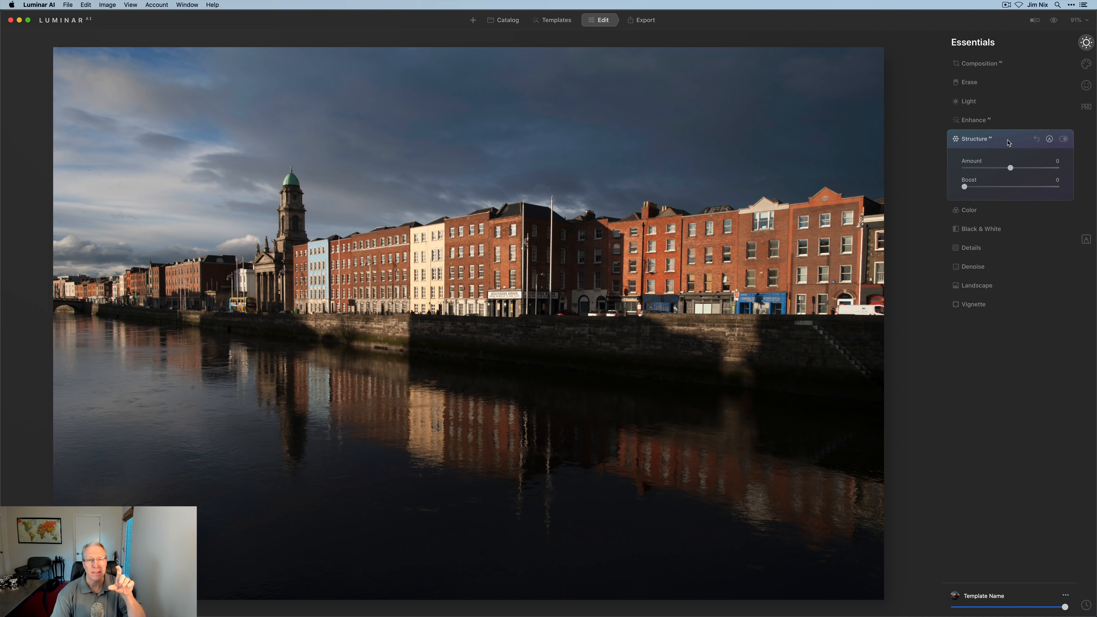
{"action": "left_click", "coordinate": [1008, 141]}
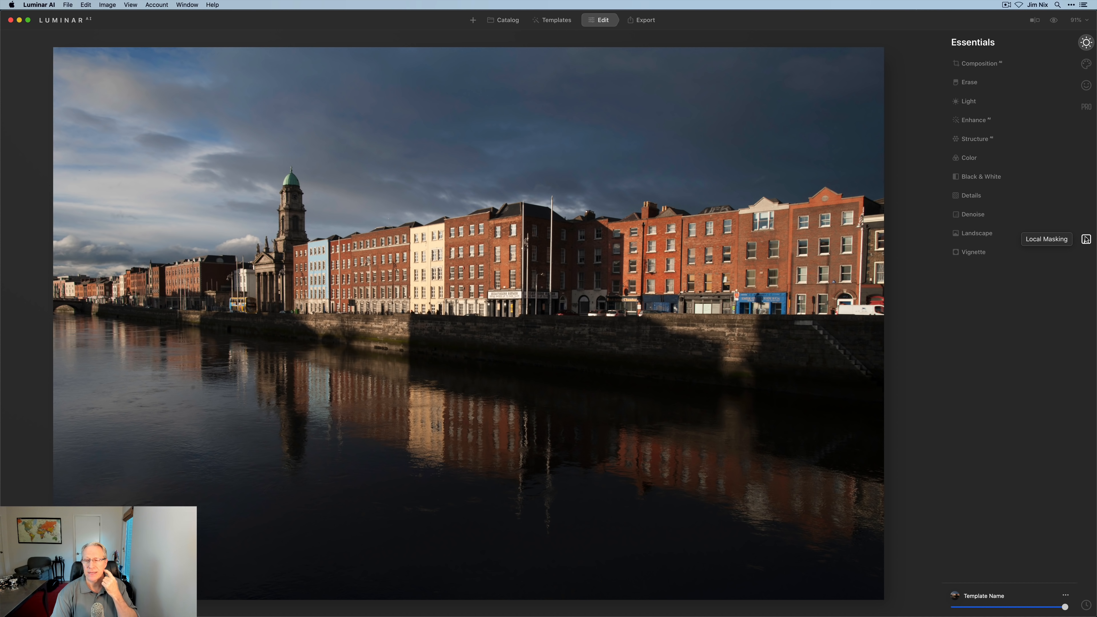
{"action": "left_click", "coordinate": [1086, 240]}
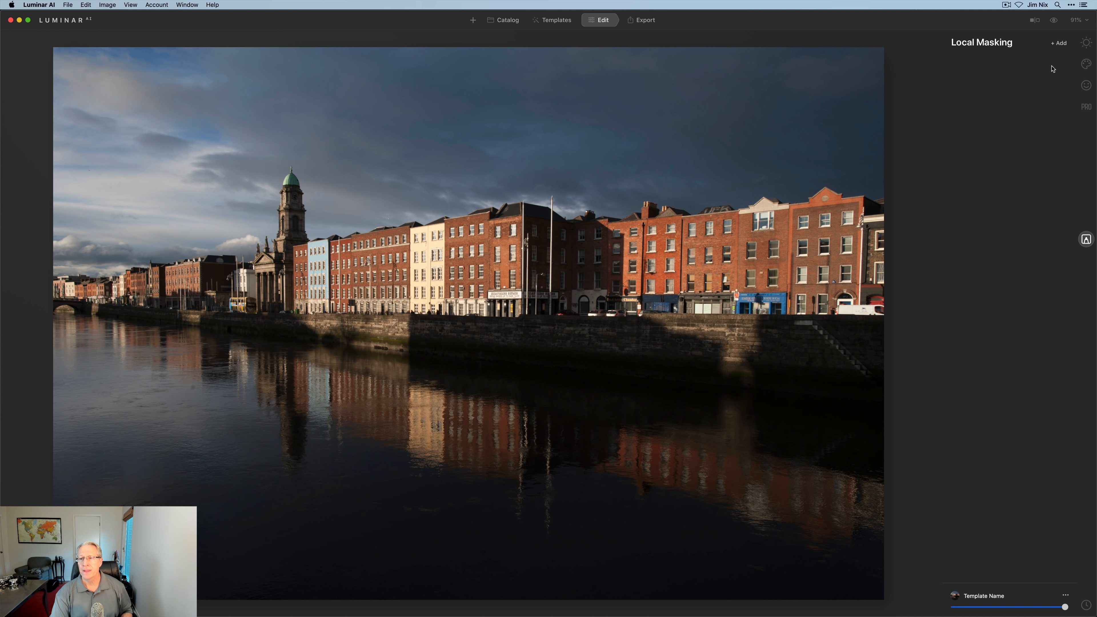
- Add a Texture mask layer, inspect its Advanced Settings, then delete it again
{"action": "left_click", "coordinate": [1059, 44]}
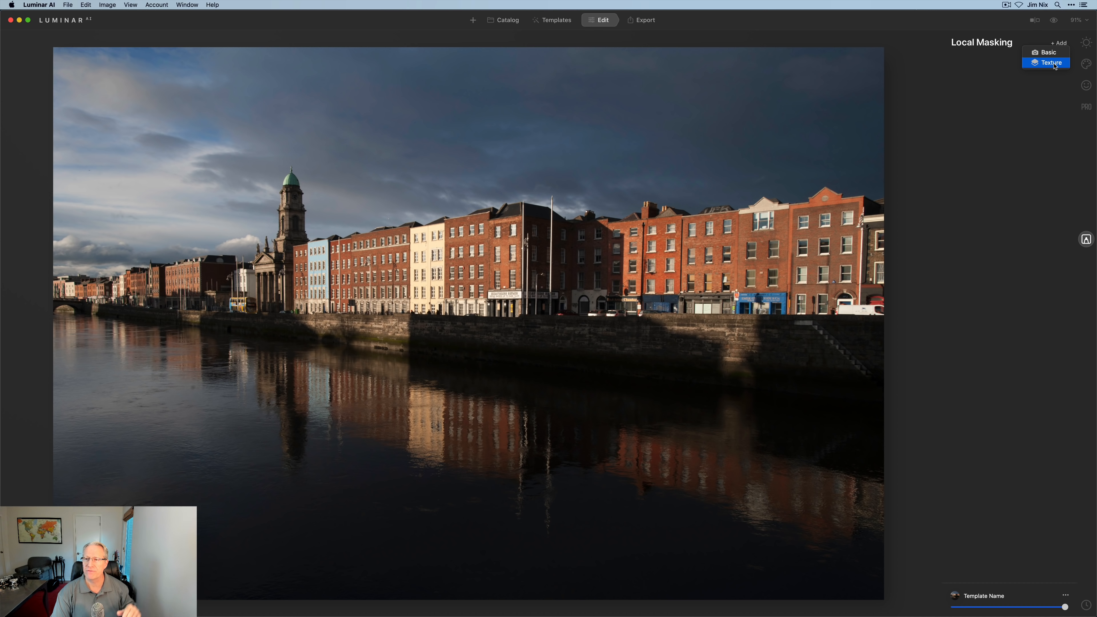
{"action": "left_click", "coordinate": [1055, 64]}
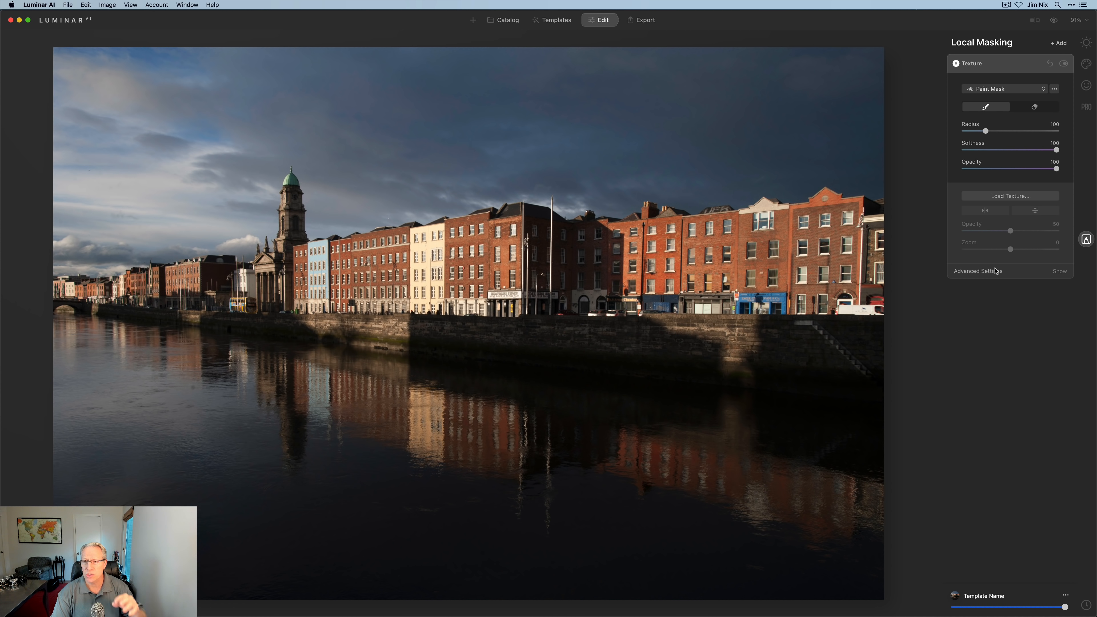
{"action": "left_click", "coordinate": [987, 274]}
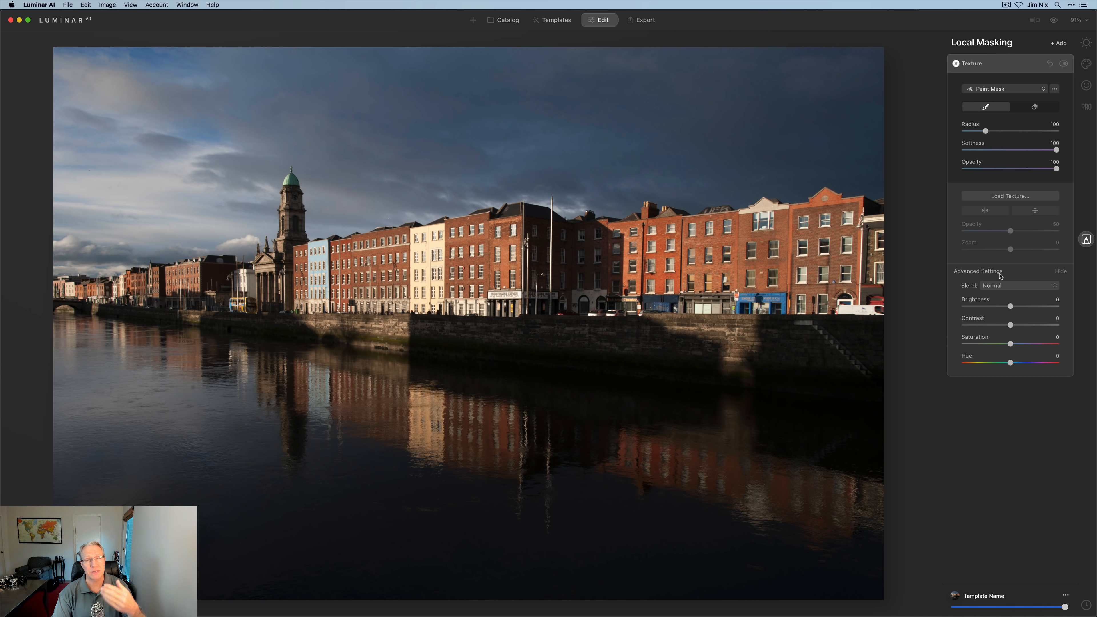
{"action": "left_click", "coordinate": [957, 65]}
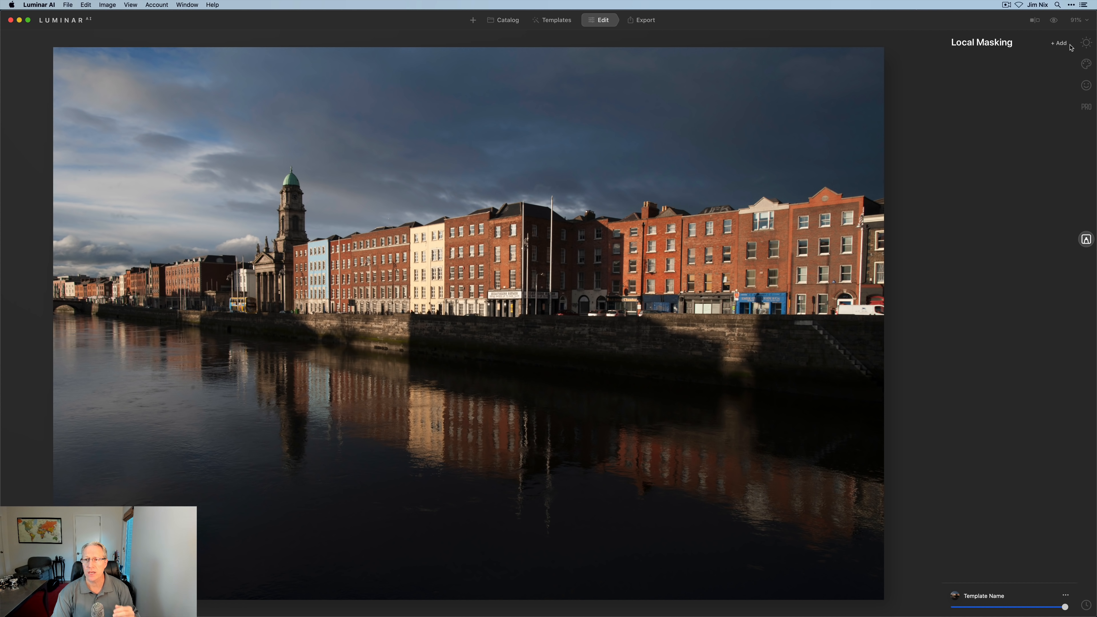
{"action": "left_click", "coordinate": [1060, 44]}
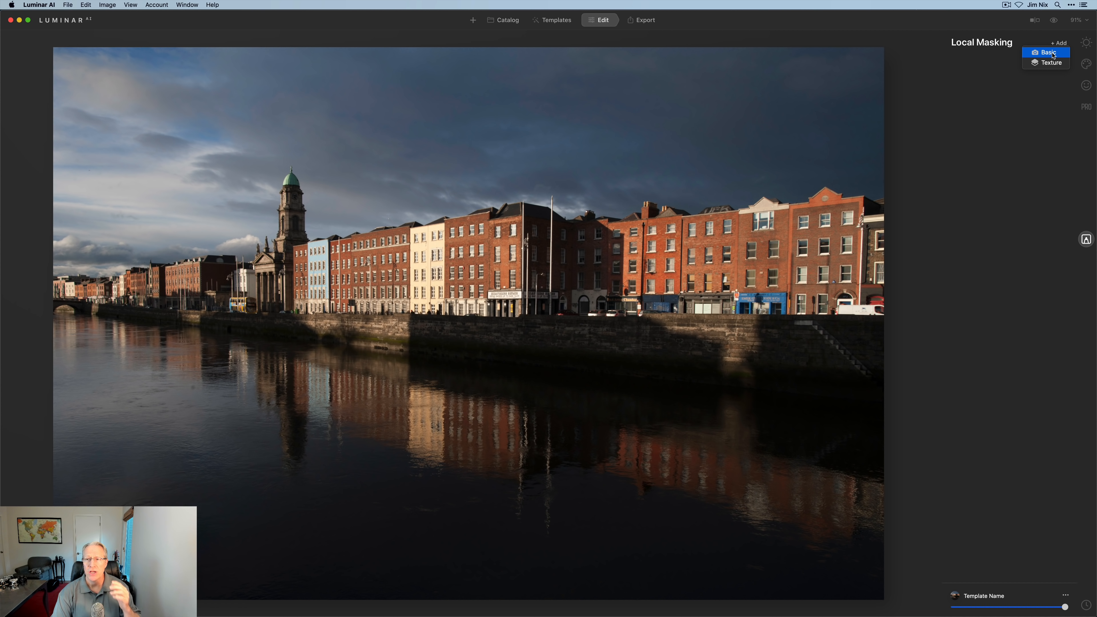
- Add a Basic mask with Exposure 1.46, Highlights -30, Shadows 12, Saturation 9, Vibrance 11
{"action": "left_click", "coordinate": [1054, 55]}
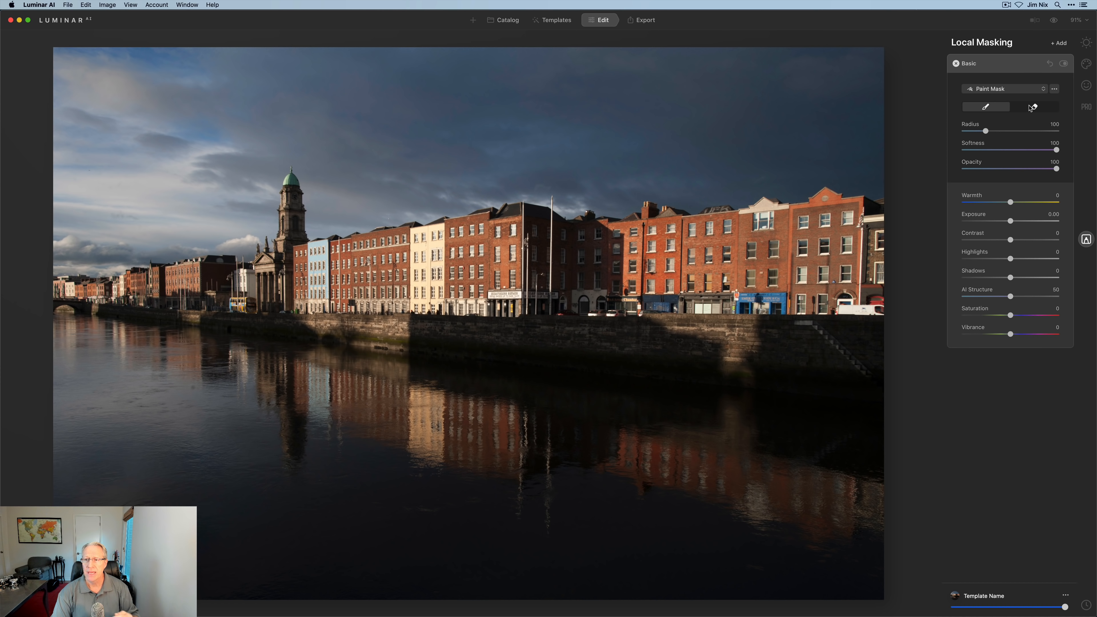
{"action": "left_click", "coordinate": [1011, 91]}
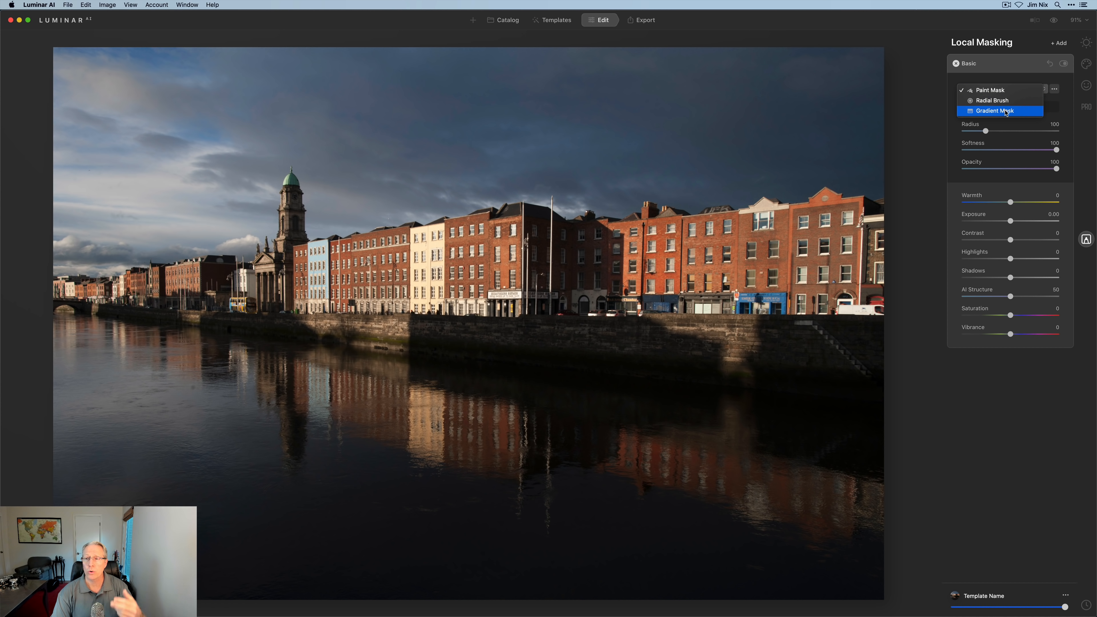
{"action": "left_click", "coordinate": [1055, 90]}
{"action": "left_click", "coordinate": [1055, 90]}
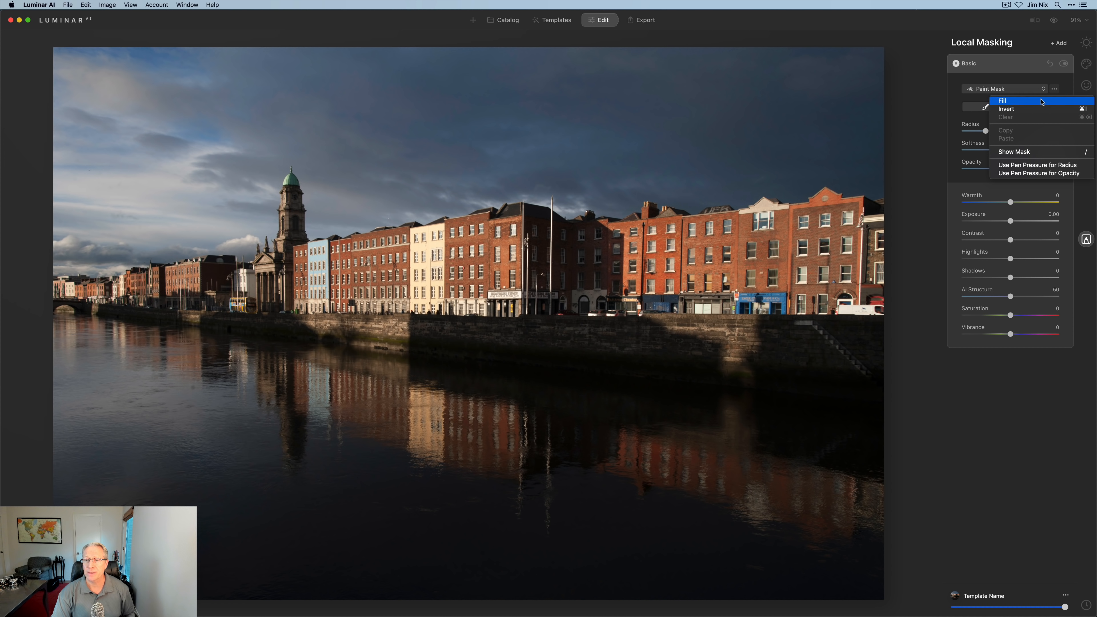
{"action": "left_click", "coordinate": [1055, 90]}
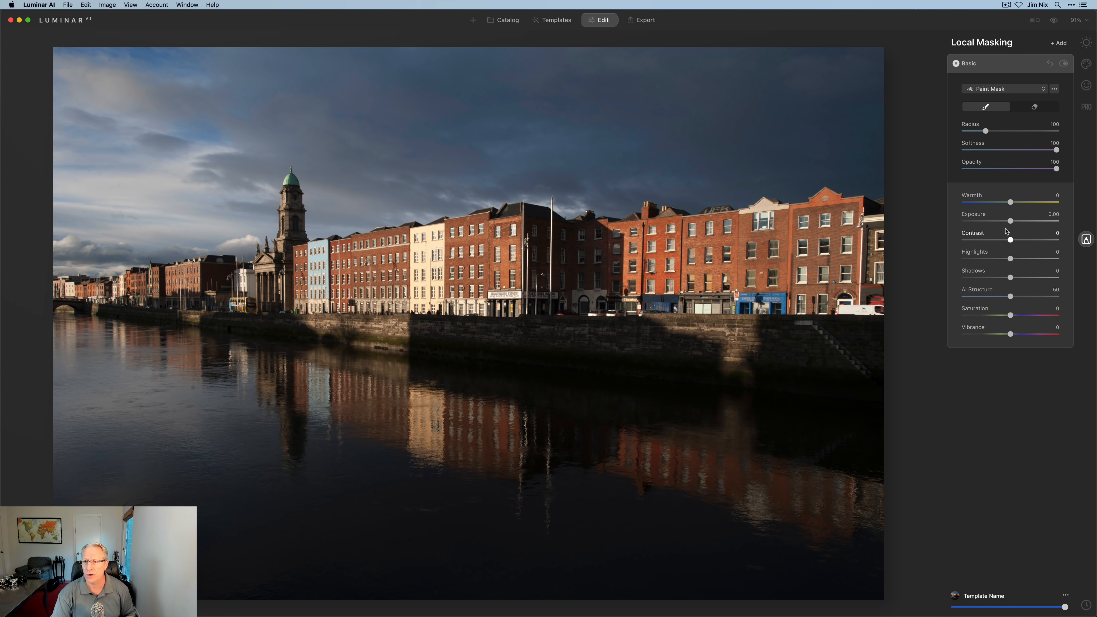
{"action": "left_click_drag", "start_coordinate": [1011, 221], "coordinate": [1016, 278]}
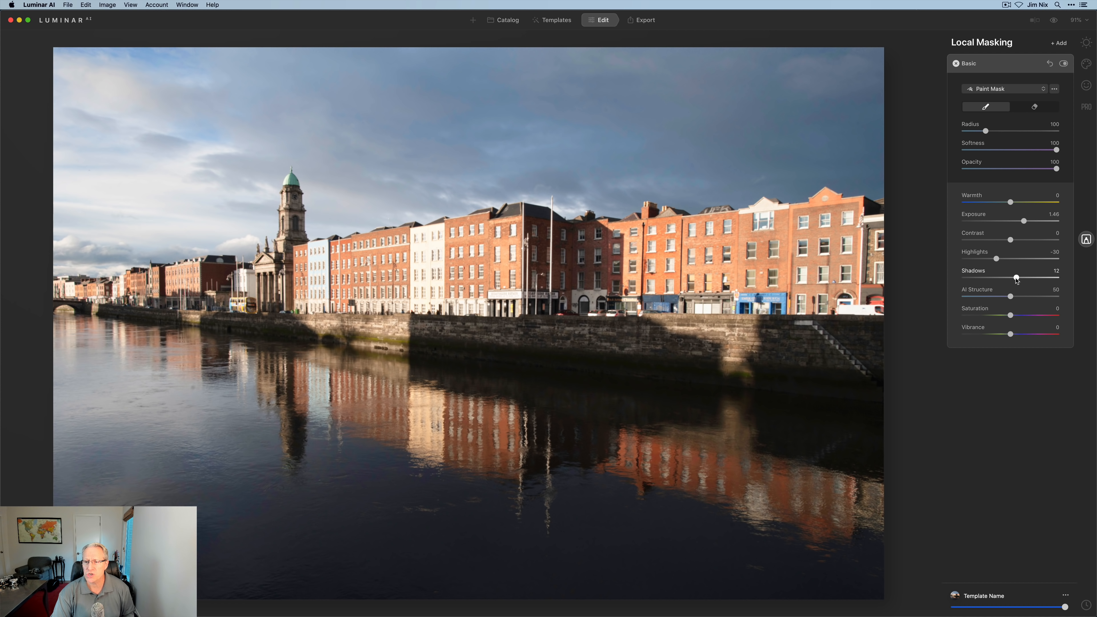
{"action": "left_click_drag", "start_coordinate": [1013, 318], "coordinate": [1016, 335]}
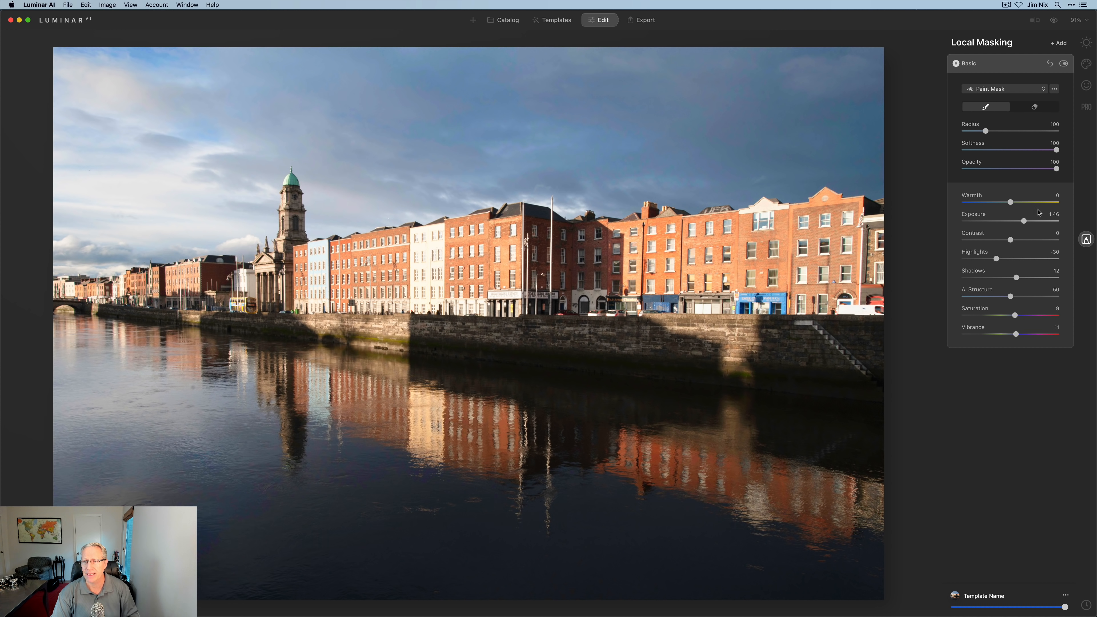
- Make it a Gradient Mask drawn over the river
{"action": "left_click", "coordinate": [1015, 90]}
{"action": "left_click", "coordinate": [884, 166]}
{"action": "left_click_drag", "start_coordinate": [462, 382], "coordinate": [468, 331]}
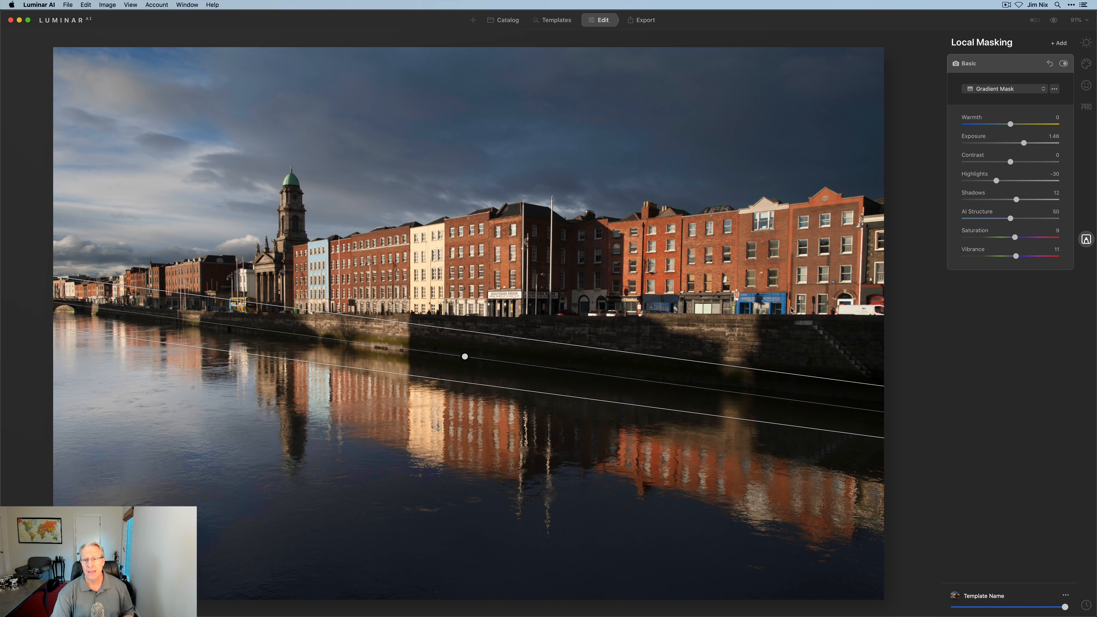
- Check the river coverage with the red mask overlay, then change the mask to Paint Mask
{"action": "key", "text": "Return"}
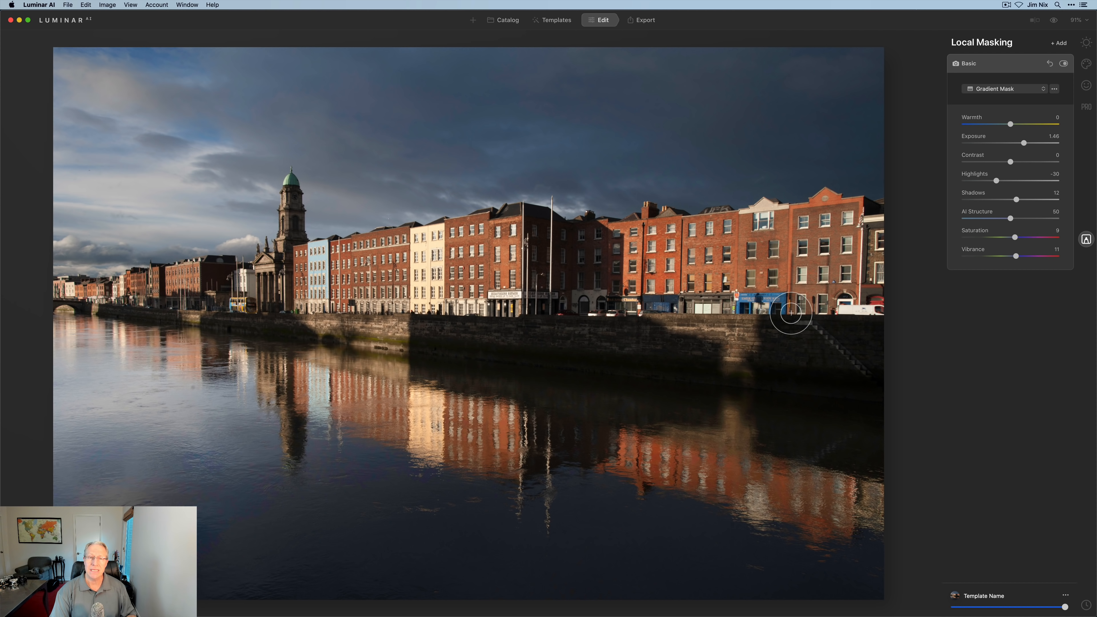
{"action": "key", "text": "slash"}
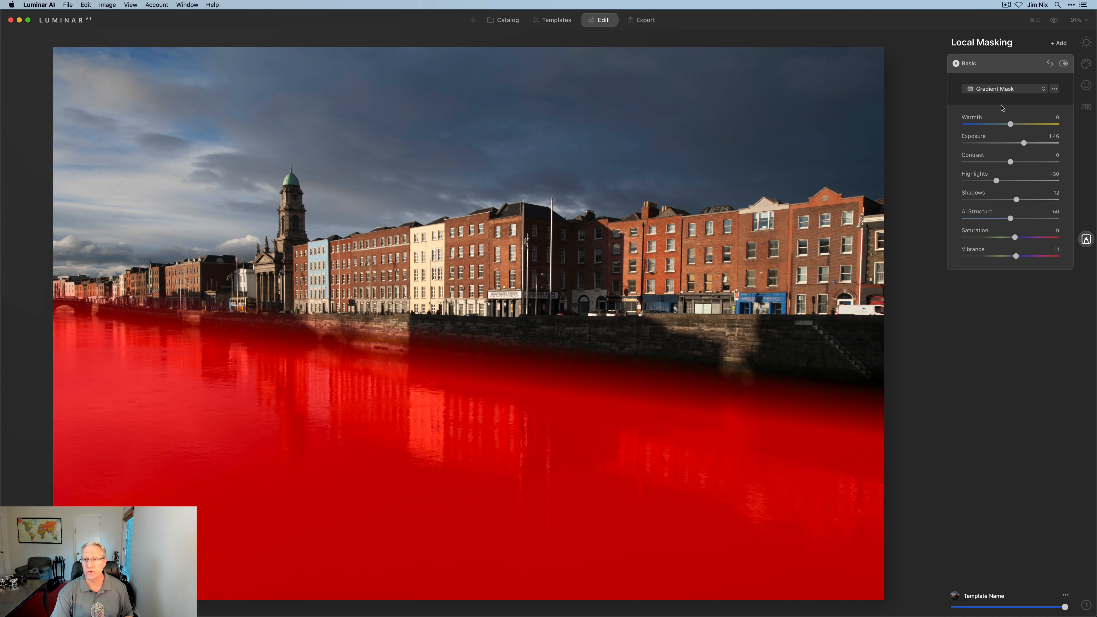
{"action": "left_click", "coordinate": [1008, 91]}
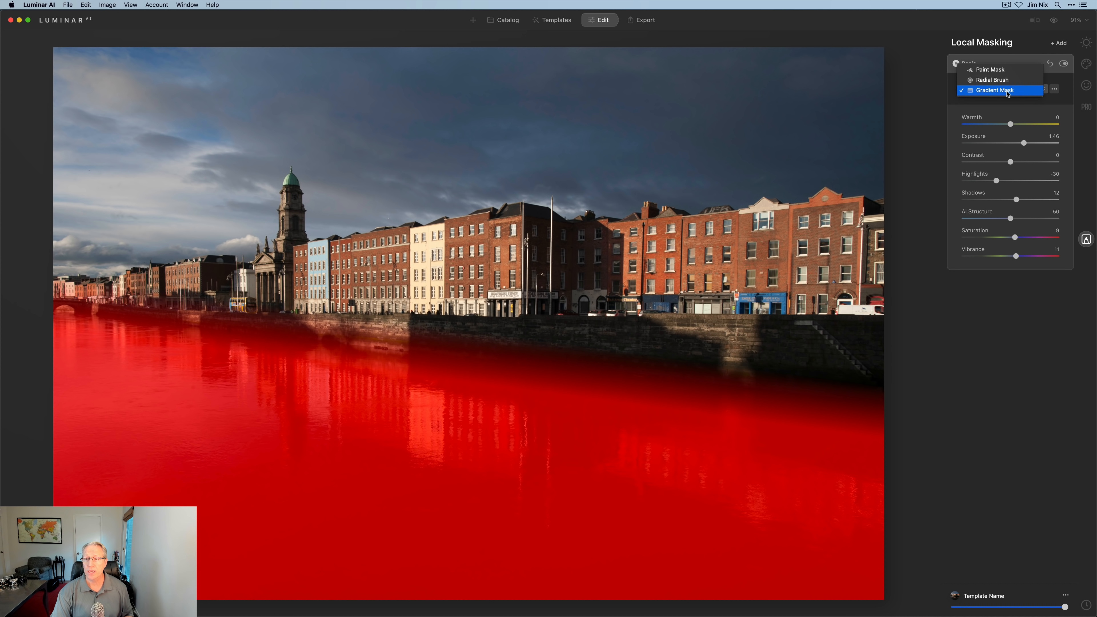
{"action": "left_click", "coordinate": [1005, 73]}
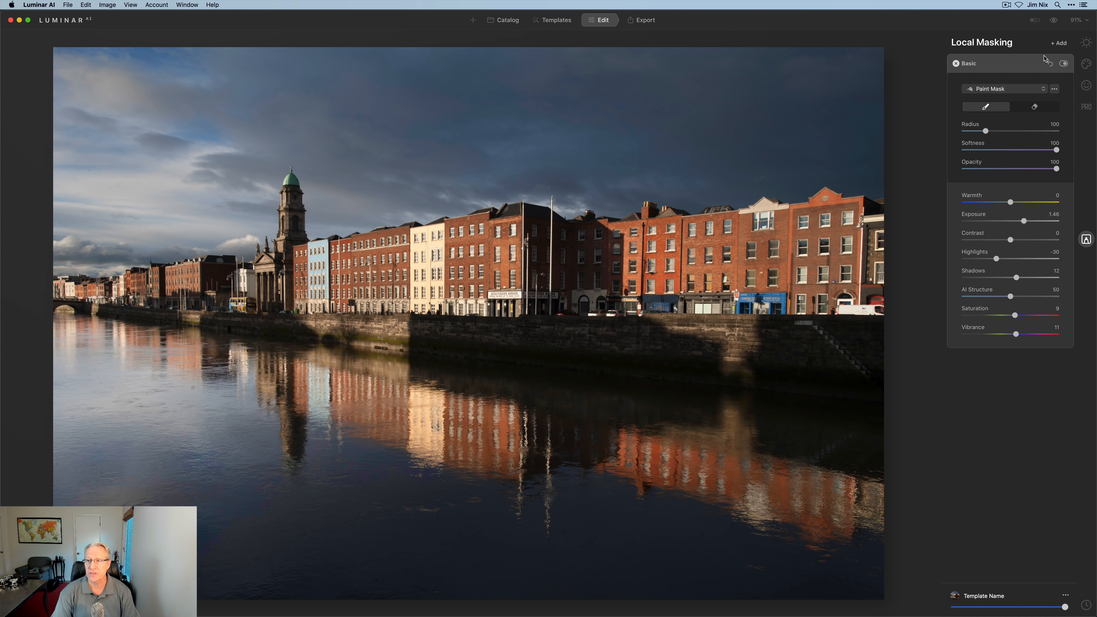
- Compare the river brightening off and on, then add a second blank Basic mask layer
{"action": "left_click", "coordinate": [1063, 63]}
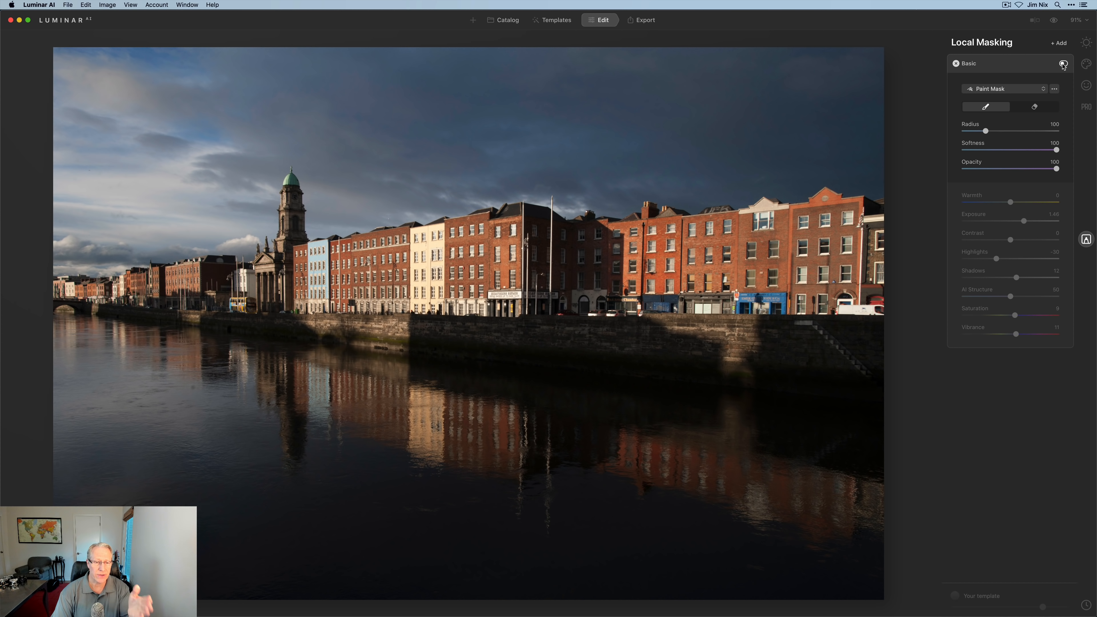
{"action": "left_click", "coordinate": [1064, 64]}
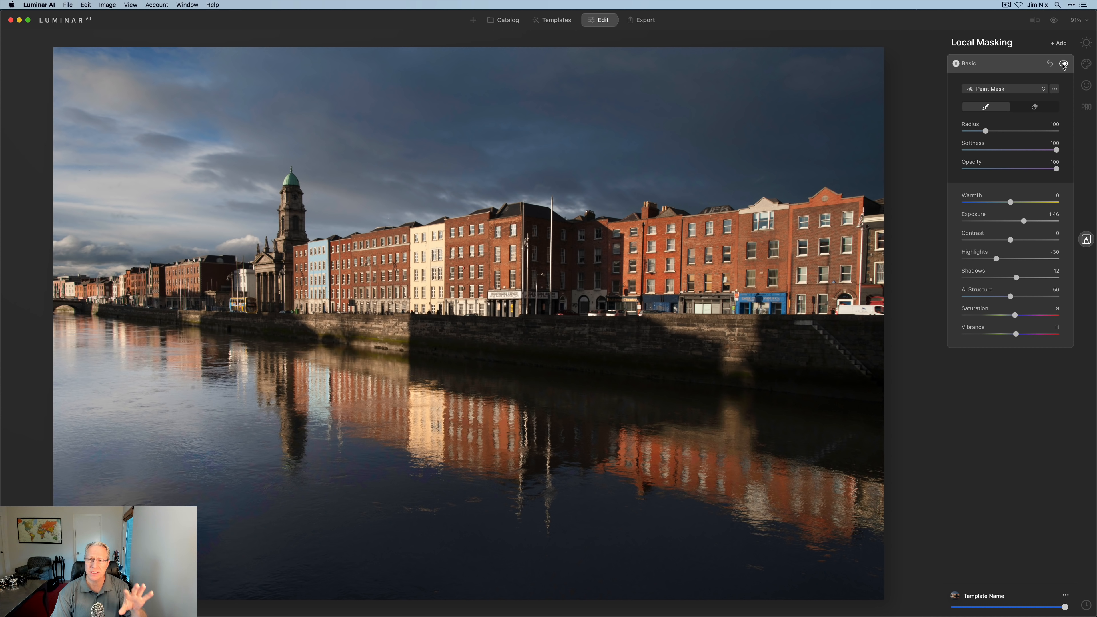
{"action": "left_click", "coordinate": [1061, 44]}
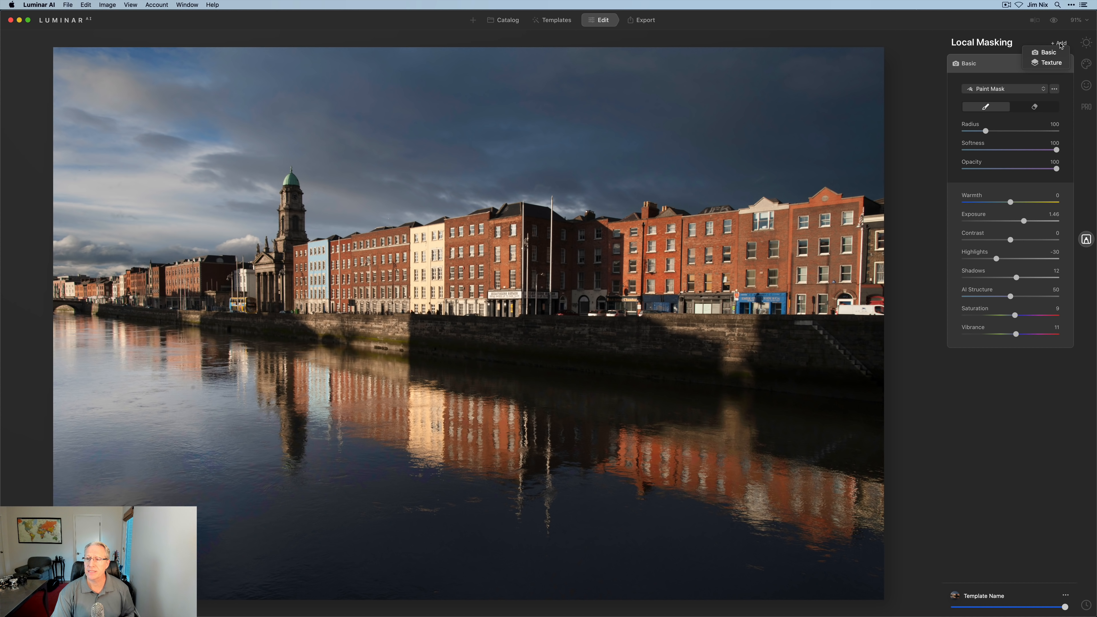
{"action": "left_click", "coordinate": [1053, 52]}
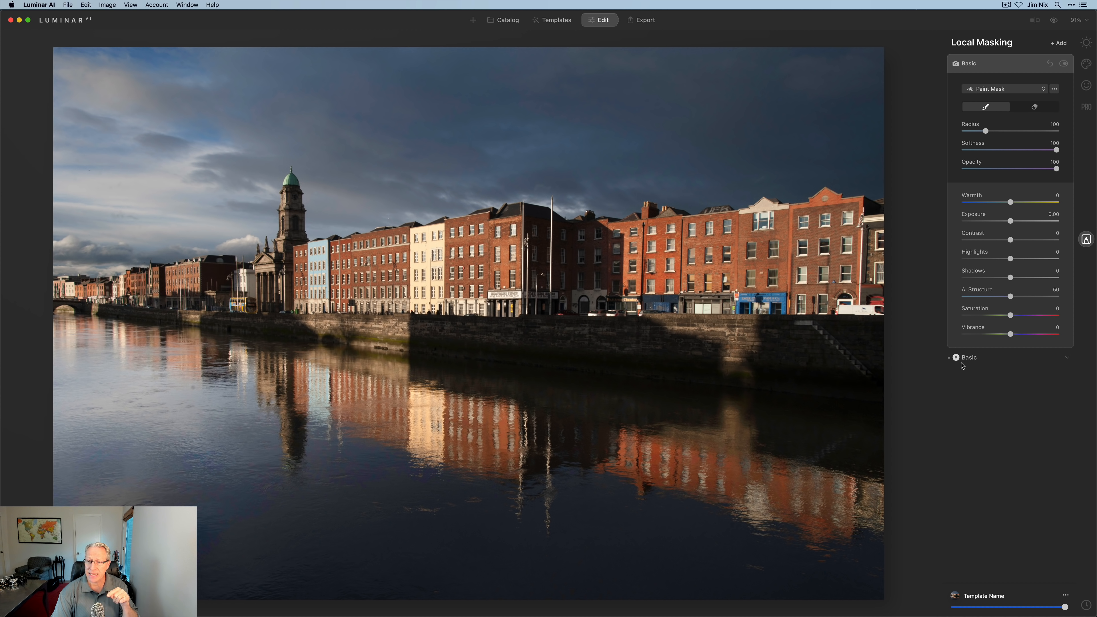
{"action": "left_click", "coordinate": [1067, 358]}
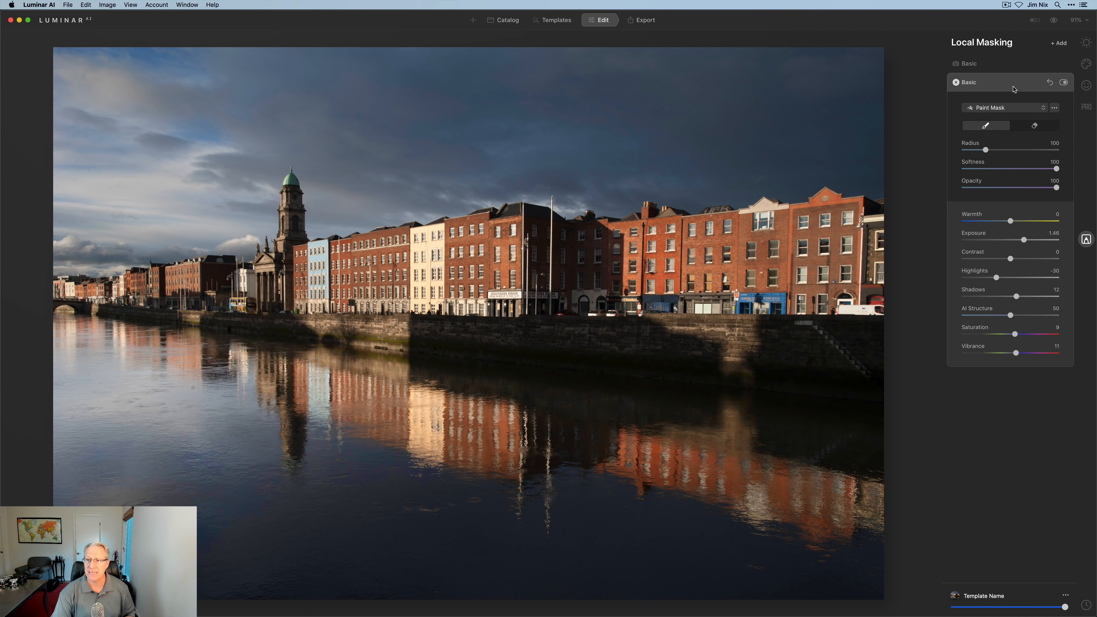
{"action": "left_click", "coordinate": [1015, 89]}
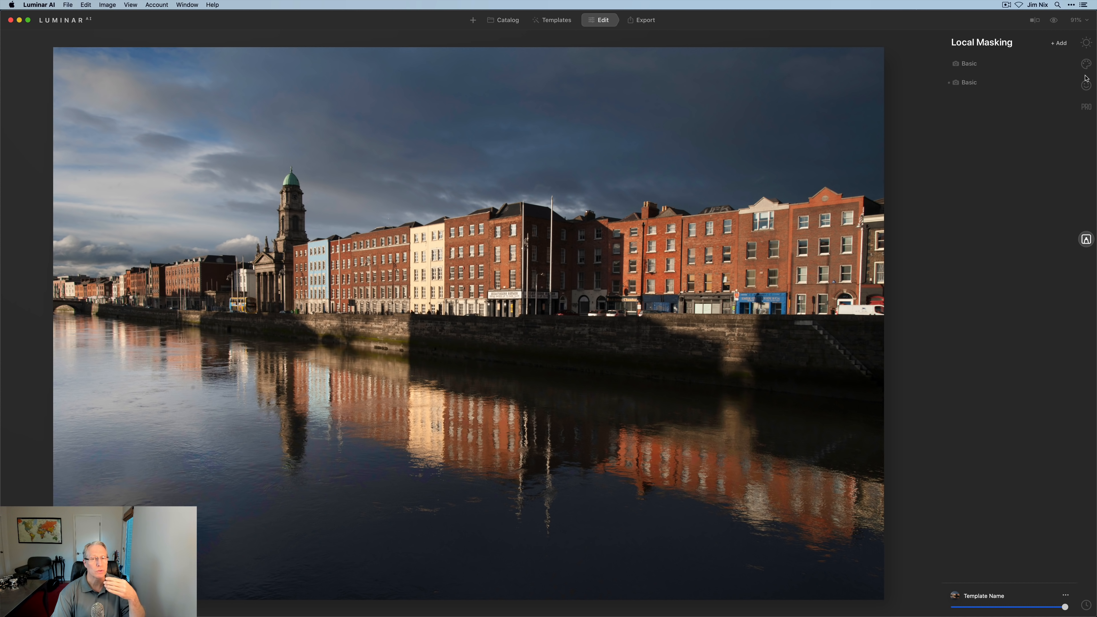
- Give the new Basic mask Warmth 7, Exposure 0.50, Highlights -7, Shadows 13, Saturation 10, Vibrance 17
{"action": "left_click", "coordinate": [999, 68]}
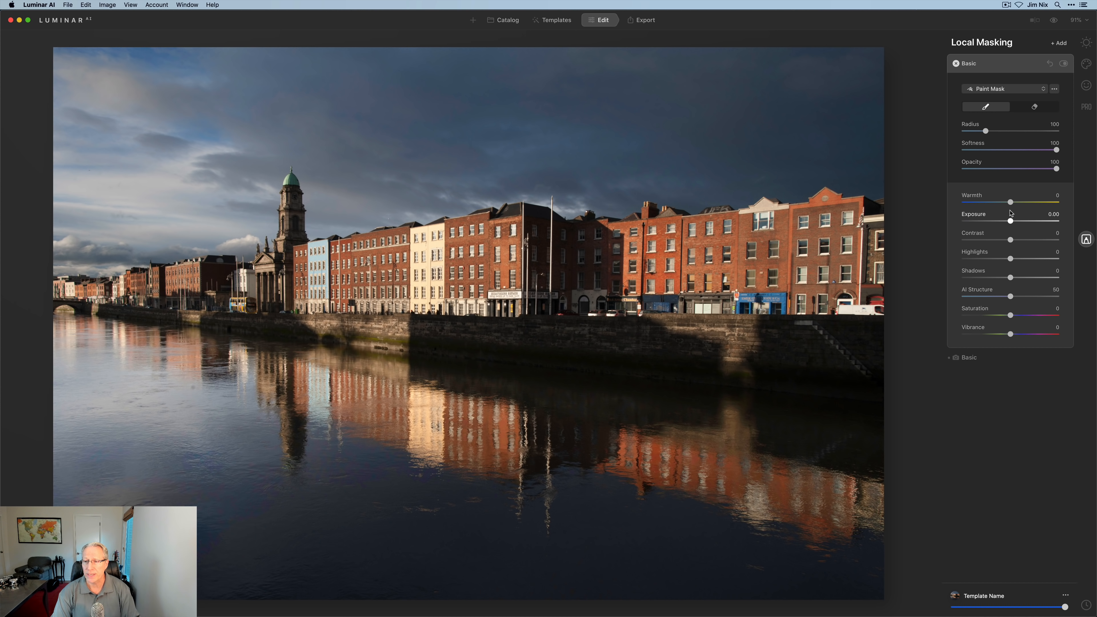
{"action": "left_click_drag", "start_coordinate": [1011, 202], "coordinate": [1014, 202]}
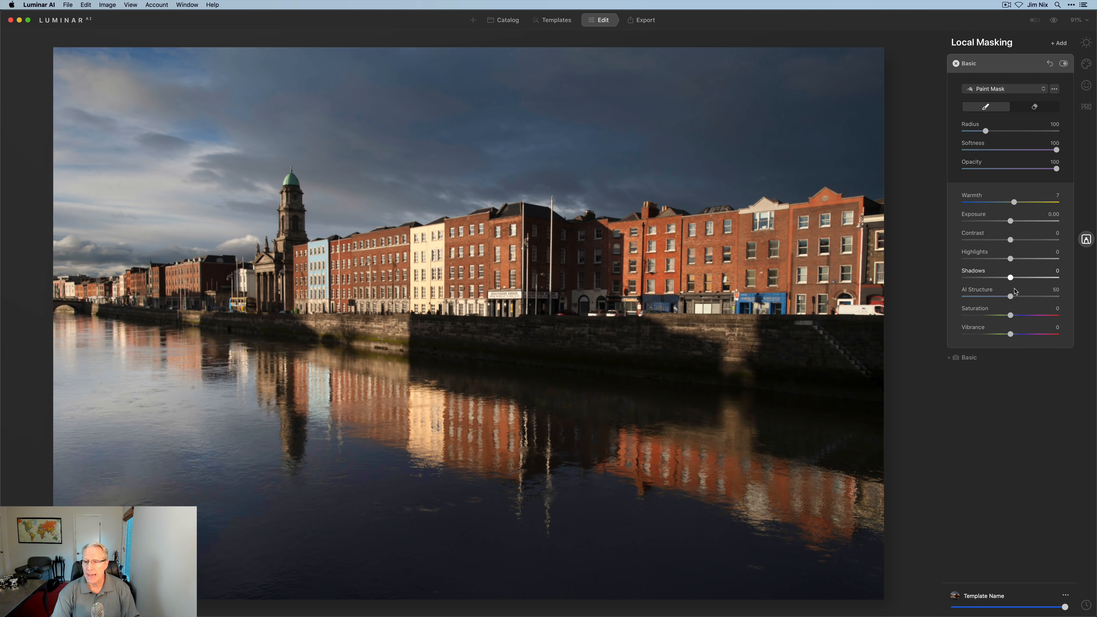
{"action": "left_click_drag", "start_coordinate": [1011, 315], "coordinate": [1018, 335]}
{"action": "left_click_drag", "start_coordinate": [1012, 222], "coordinate": [1015, 222]}
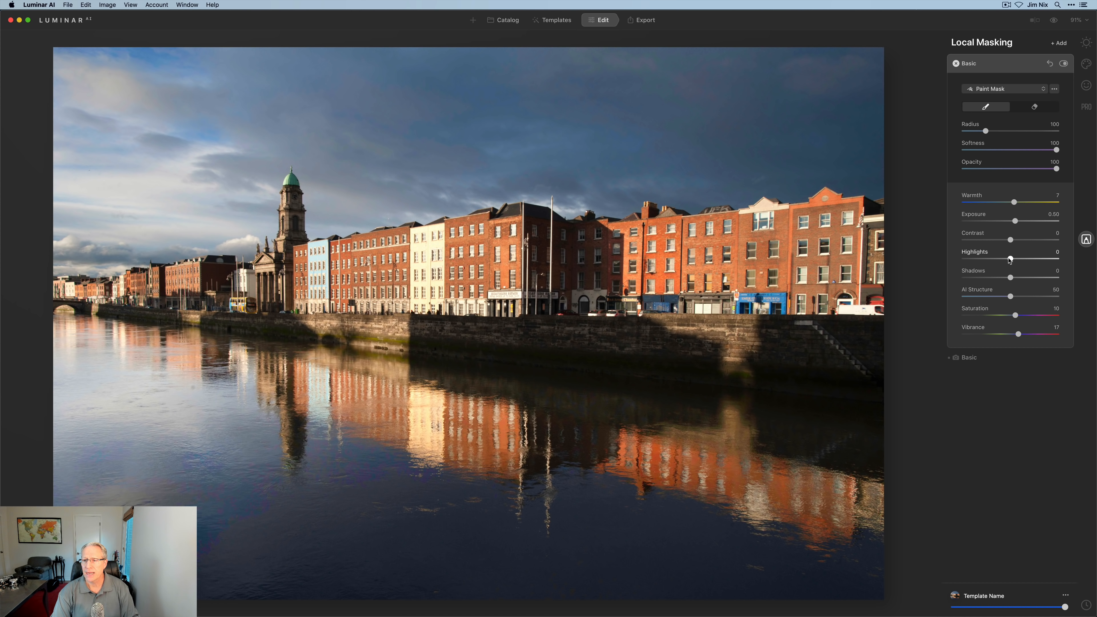
{"action": "left_click_drag", "start_coordinate": [1010, 259], "coordinate": [1021, 281]}
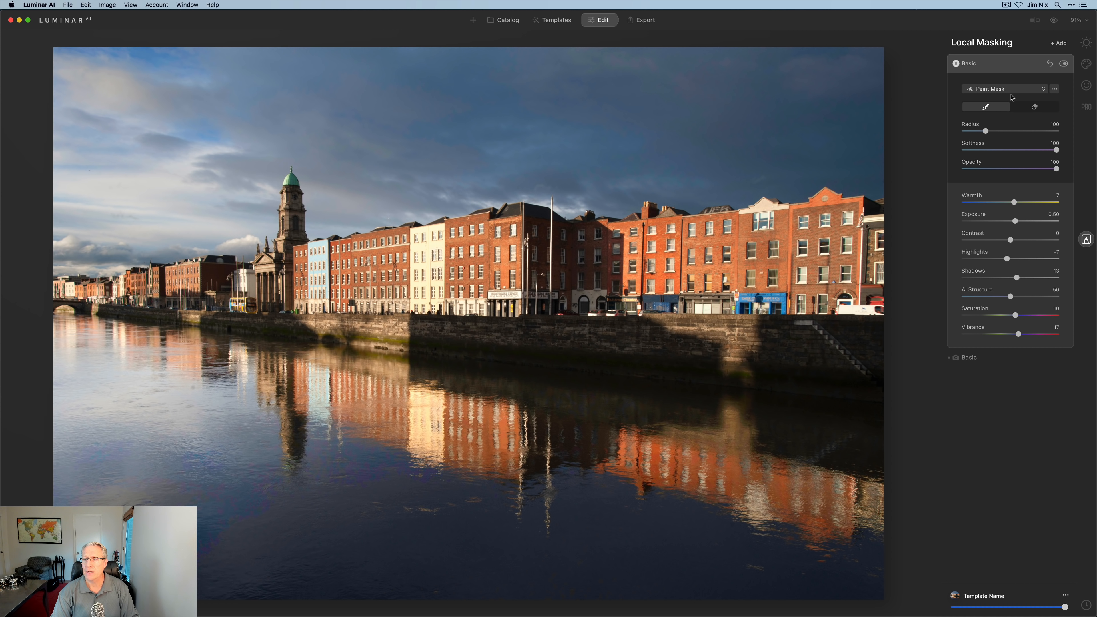
- Switch this mask to a Gradient Mask drawn across the sky
{"action": "left_click", "coordinate": [1007, 88]}
{"action": "left_click", "coordinate": [994, 111]}
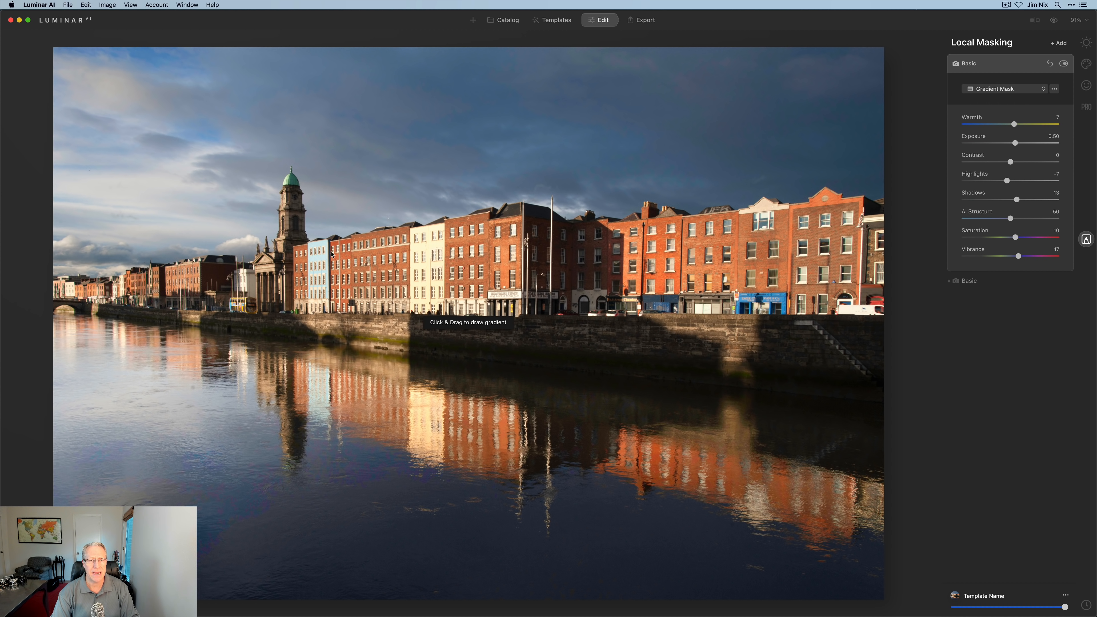
{"action": "left_click_drag", "start_coordinate": [415, 205], "coordinate": [419, 249]}
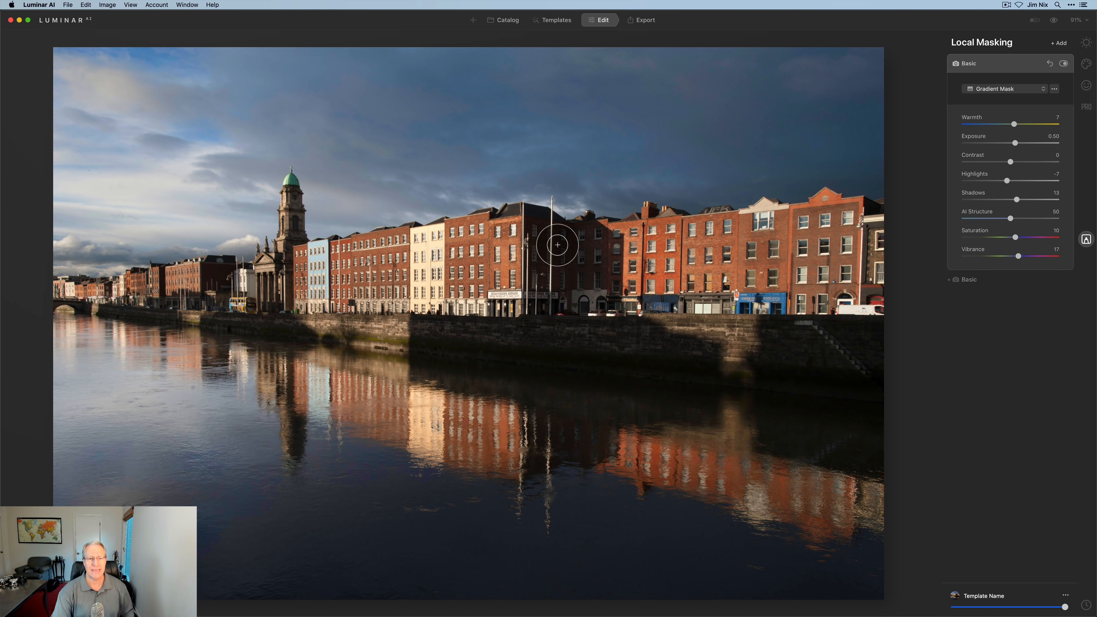
- Compare the sky gradient off and on, then raise the river layer's Exposure to 1.95
{"action": "left_click", "coordinate": [1064, 64]}
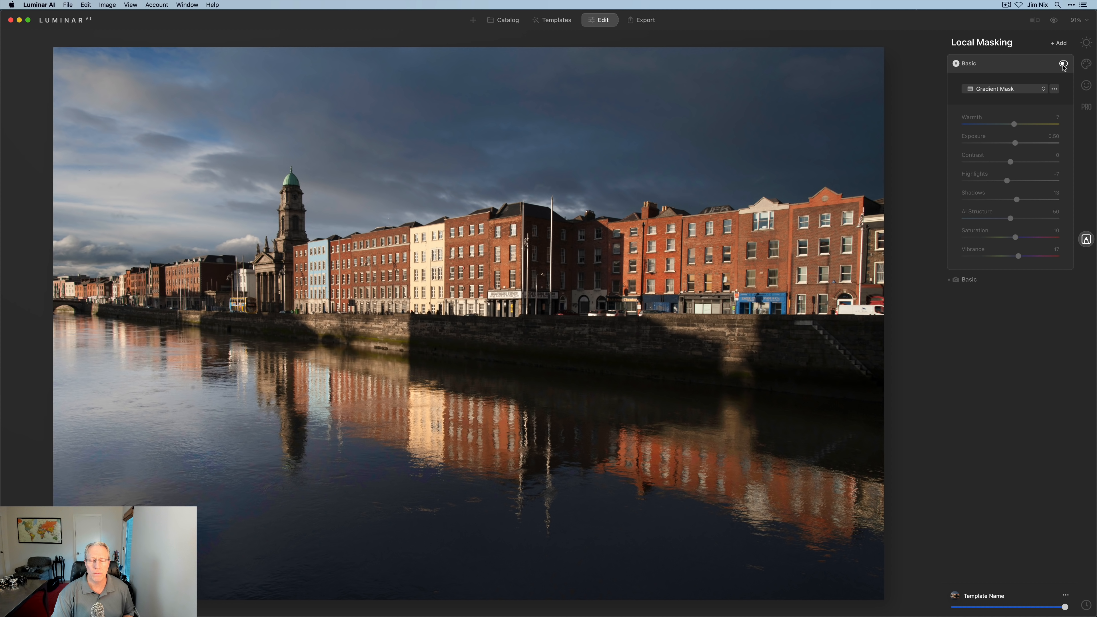
{"action": "left_click", "coordinate": [1064, 64]}
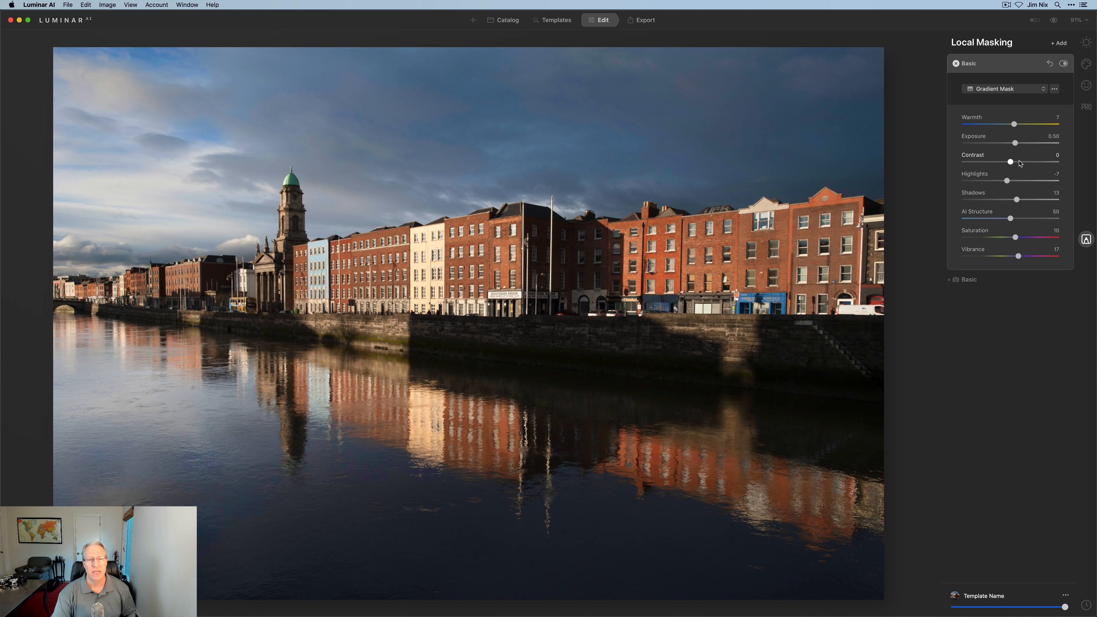
{"action": "left_click", "coordinate": [969, 280]}
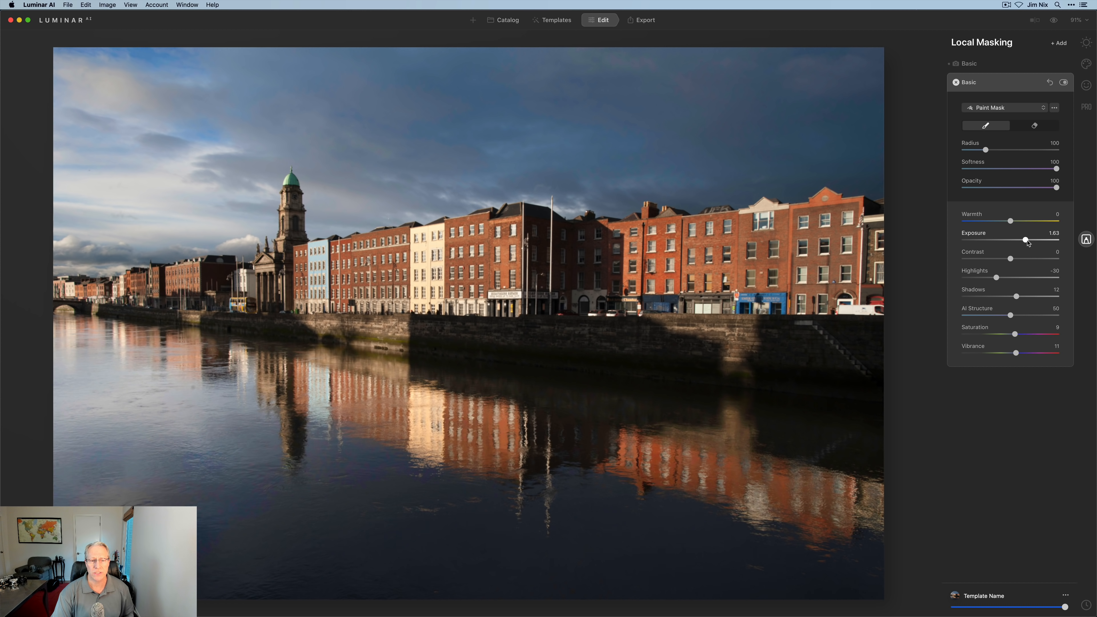
{"action": "left_click_drag", "start_coordinate": [1028, 242], "coordinate": [1030, 242]}
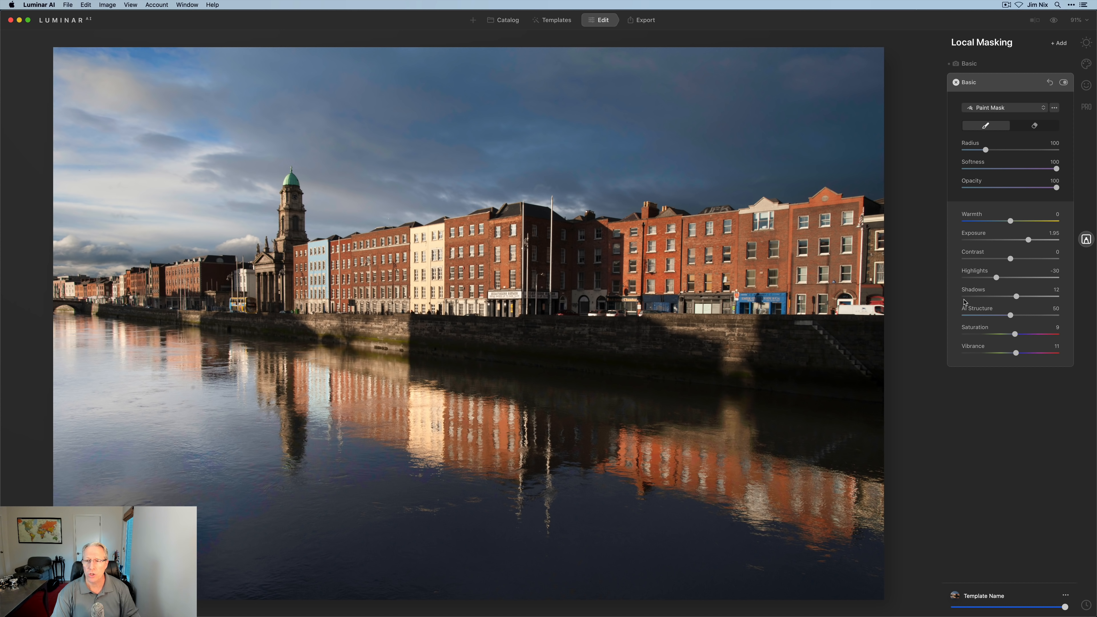
{"action": "left_click", "coordinate": [1022, 83]}
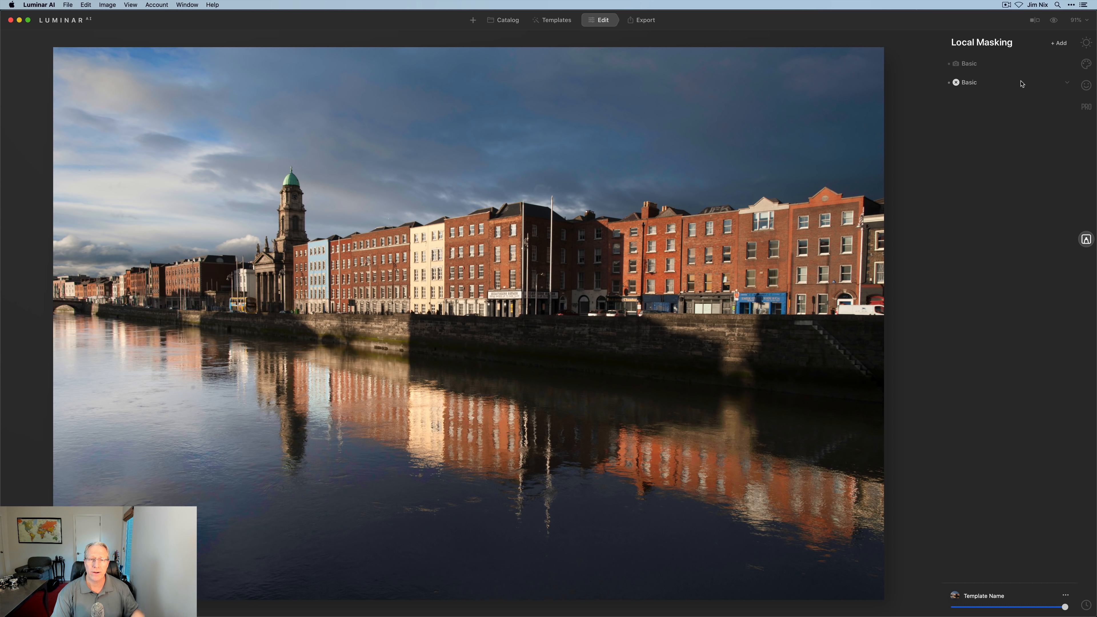
- Add a third Basic paint mask with Exposure -0.51 and Highlights -11
{"action": "left_click", "coordinate": [1059, 43]}
{"action": "left_click", "coordinate": [1056, 53]}
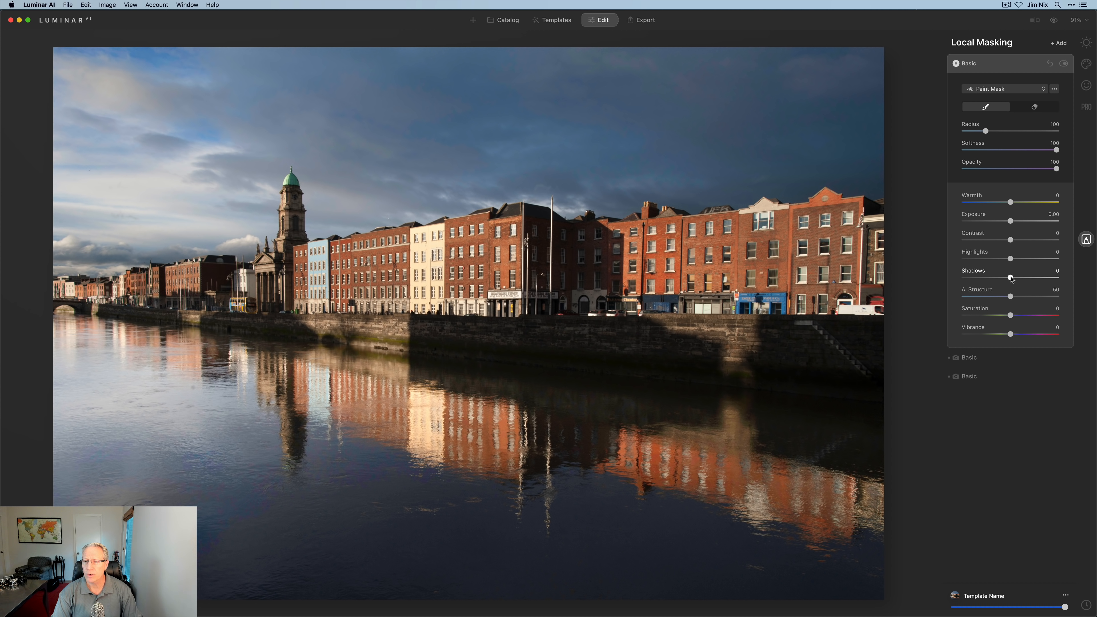
{"action": "left_click_drag", "start_coordinate": [1011, 221], "coordinate": [1005, 222]}
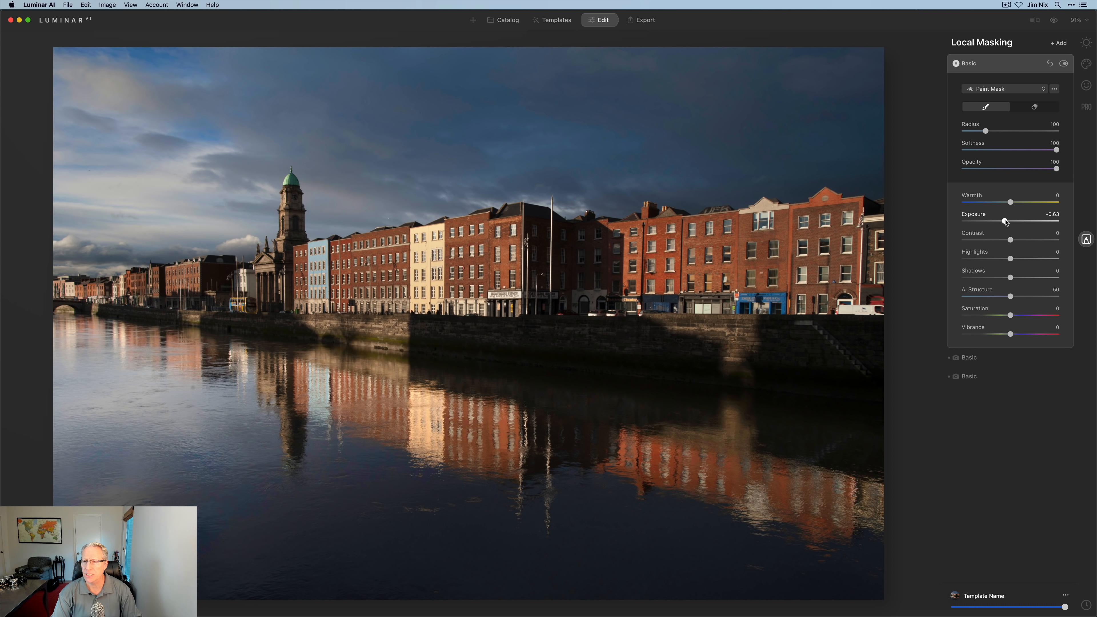
{"action": "left_click_drag", "start_coordinate": [1006, 221], "coordinate": [1007, 221]}
{"action": "left_click_drag", "start_coordinate": [1010, 259], "coordinate": [1005, 259]}
{"action": "left_click", "coordinate": [1008, 90]}
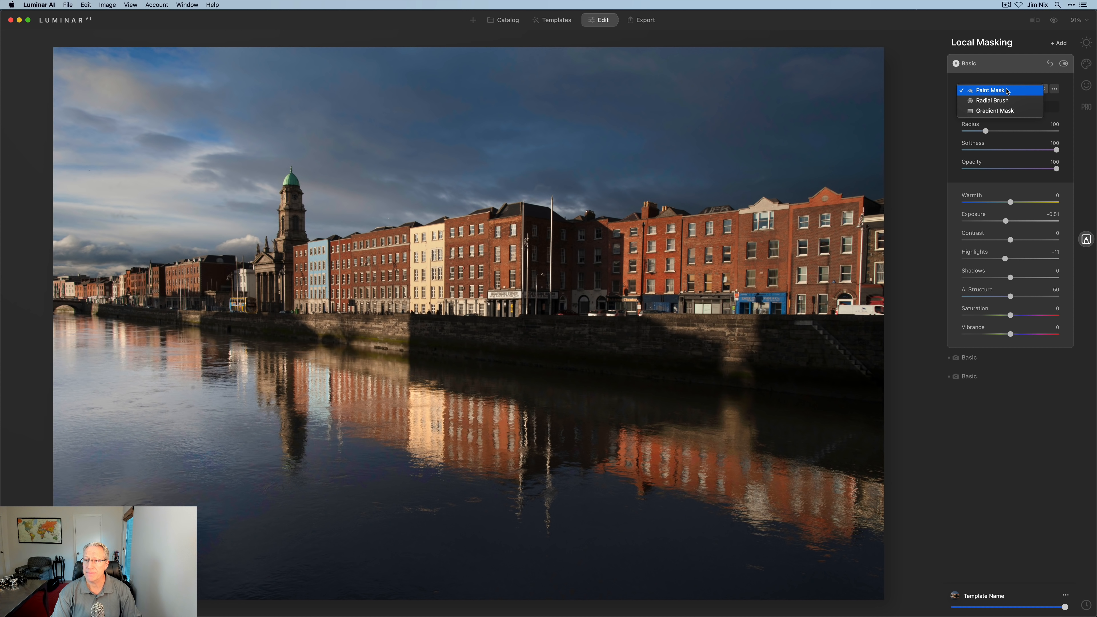
{"action": "left_click", "coordinate": [1007, 90]}
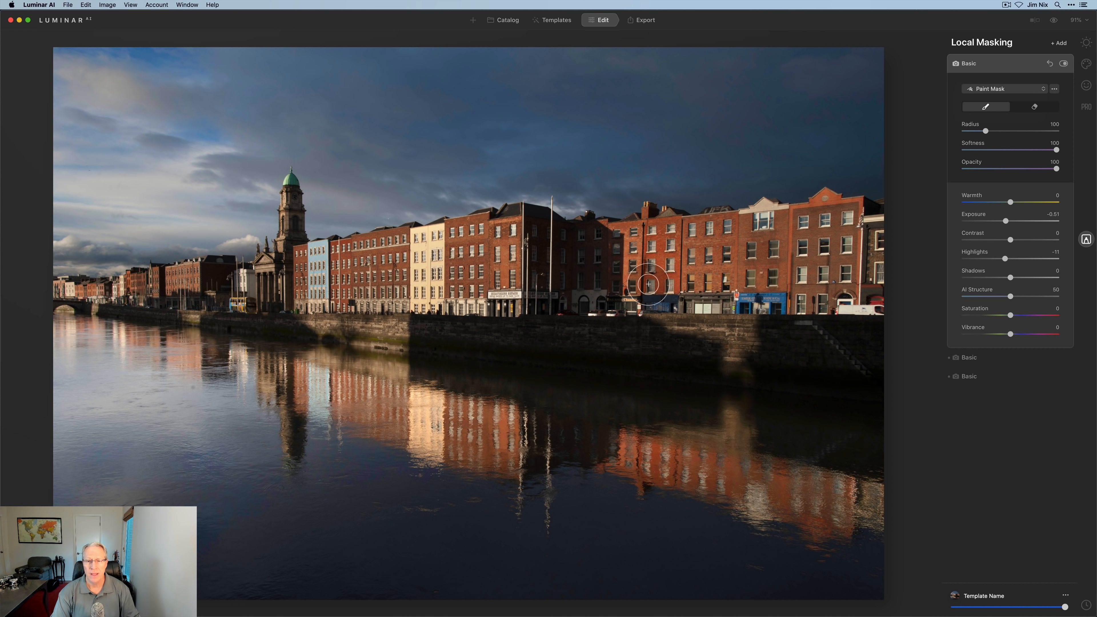
- Paint the darkening over the right-hand buildings and church, brush radius 148 then 52
{"action": "key", "text": "bracketright"}
{"action": "key", "text": "bracketright"}
{"action": "key", "text": "bracketright"}
{"action": "key", "text": "bracketright"}
{"action": "key", "text": "bracketright"}
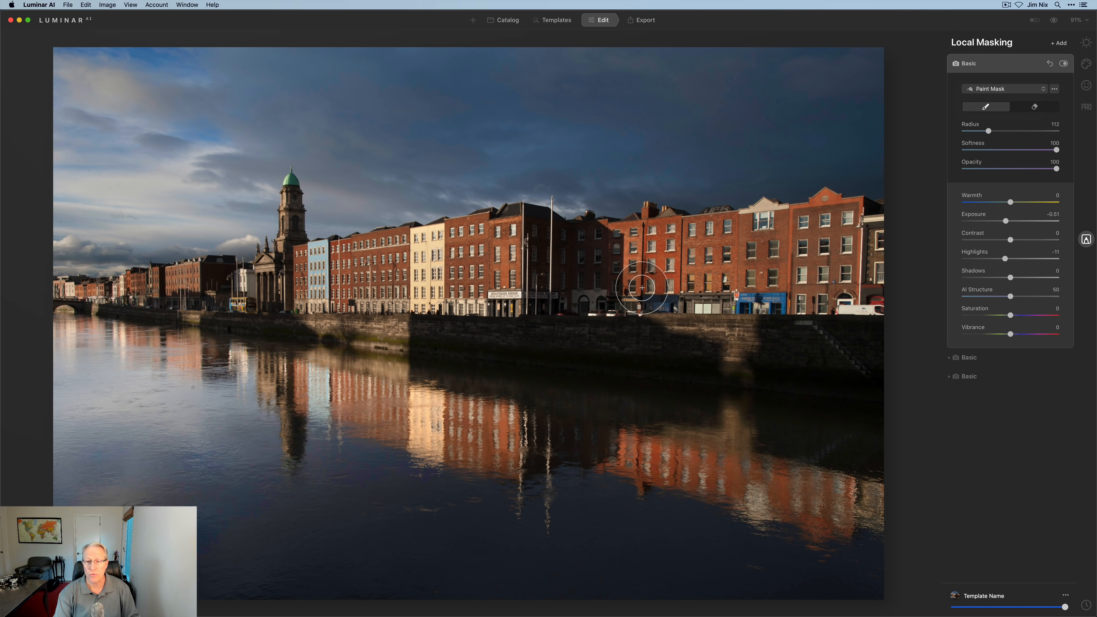
{"action": "key", "text": "bracketright"}
{"action": "key", "text": "bracketright"}
{"action": "key", "text": "bracketright"}
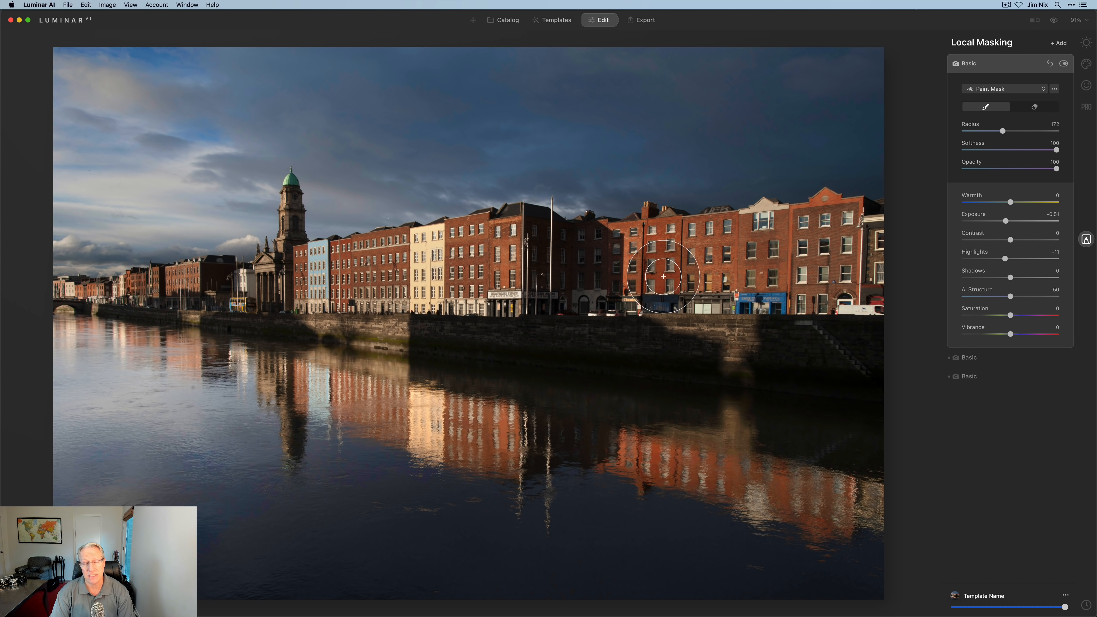
{"action": "key", "text": "x"}
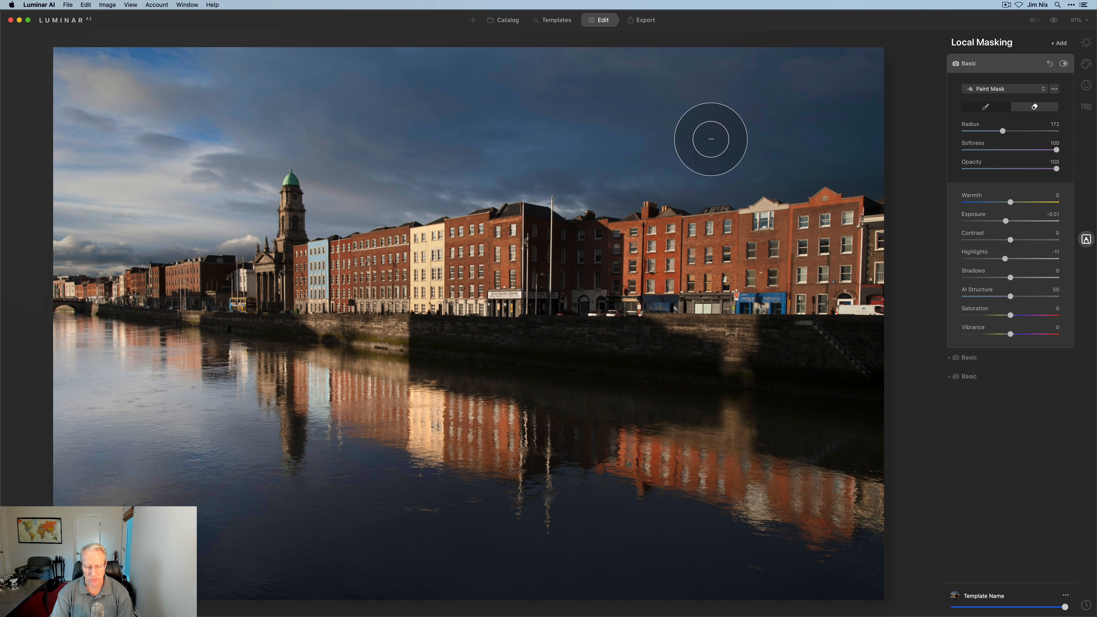
{"action": "key", "text": "x"}
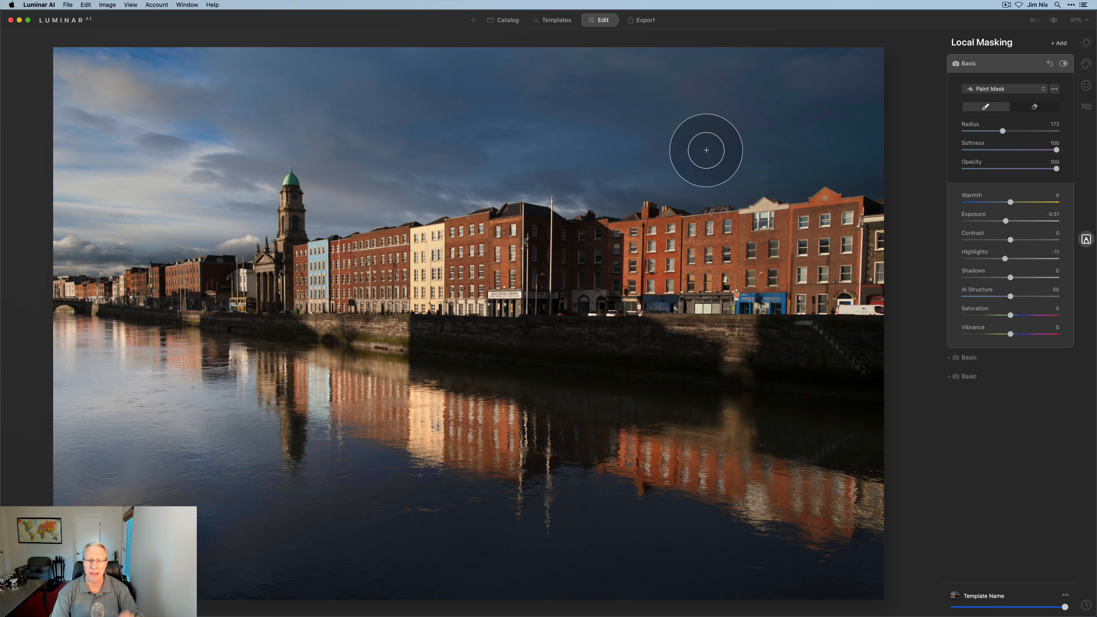
{"action": "key", "text": "bracketleft"}
{"action": "key", "text": "bracketleft"}
{"action": "key", "text": "bracketleft"}
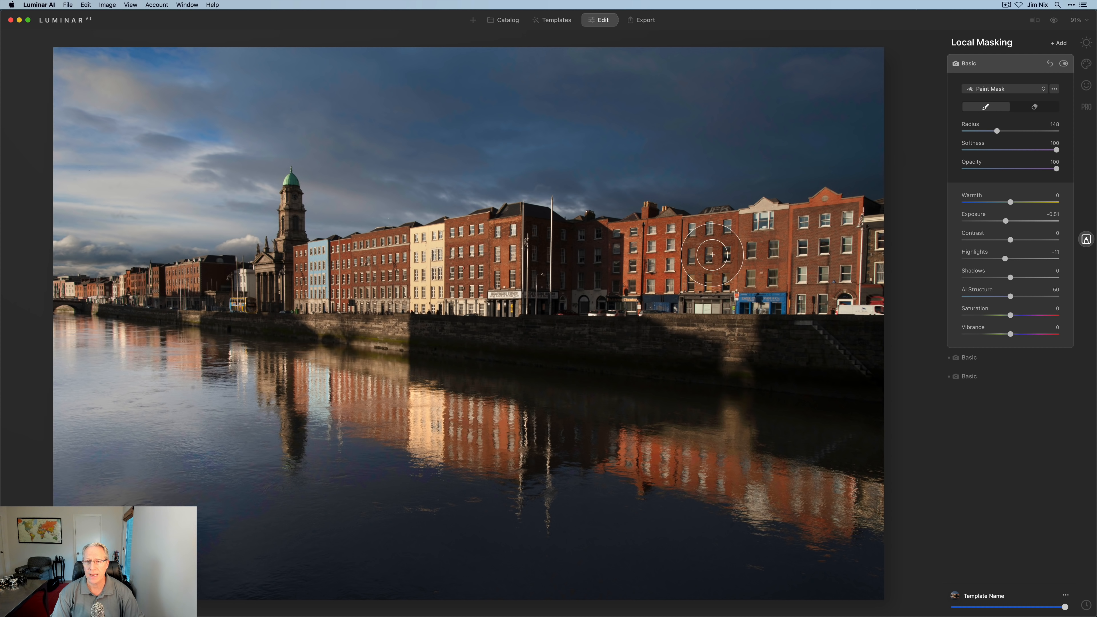
{"action": "mouse_move", "coordinate": [712, 252]}
{"action": "left_mouse_down"}
{"action": "mouse_move", "coordinate": [826, 234]}
{"action": "mouse_move", "coordinate": [856, 252]}
{"action": "mouse_move", "coordinate": [856, 265]}
{"action": "mouse_move", "coordinate": [788, 276]}
{"action": "mouse_move", "coordinate": [838, 278]}
{"action": "mouse_move", "coordinate": [721, 270]}
{"action": "mouse_move", "coordinate": [686, 260]}
{"action": "mouse_move", "coordinate": [661, 232]}
{"action": "mouse_move", "coordinate": [614, 257]}
{"action": "mouse_move", "coordinate": [538, 255]}
{"action": "mouse_move", "coordinate": [762, 301]}
{"action": "mouse_move", "coordinate": [752, 315]}
{"action": "mouse_move", "coordinate": [517, 250]}
{"action": "mouse_move", "coordinate": [434, 265]}
{"action": "mouse_move", "coordinate": [533, 284]}
{"action": "mouse_move", "coordinate": [476, 298]}
{"action": "mouse_move", "coordinate": [399, 295]}
{"action": "mouse_move", "coordinate": [368, 310]}
{"action": "mouse_move", "coordinate": [334, 289]}
{"action": "mouse_move", "coordinate": [451, 270]}
{"action": "mouse_move", "coordinate": [319, 272]}
{"action": "mouse_move", "coordinate": [465, 268]}
{"action": "mouse_move", "coordinate": [482, 251]}
{"action": "mouse_move", "coordinate": [384, 284]}
{"action": "mouse_move", "coordinate": [295, 289]}
{"action": "mouse_move", "coordinate": [415, 306]}
{"action": "mouse_move", "coordinate": [312, 293]}
{"action": "left_mouse_up"}
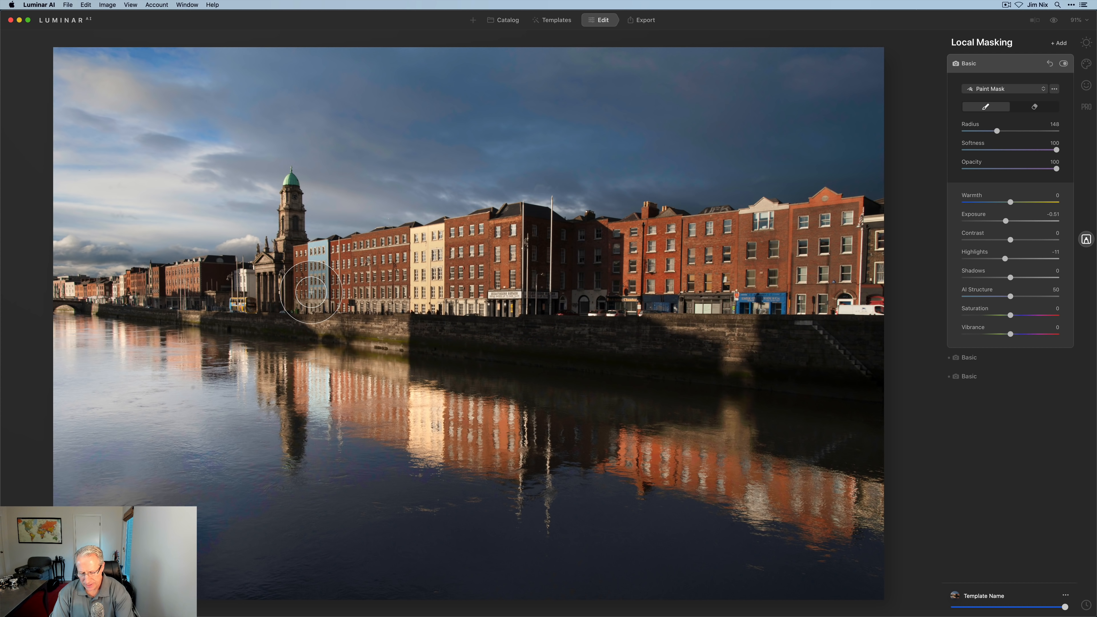
{"action": "key", "text": "bracketleft"}
{"action": "key", "text": "bracketleft"}
{"action": "key", "text": "bracketleft"}
{"action": "key", "text": "bracketleft"}
{"action": "key", "text": "bracketleft"}
{"action": "key", "text": "bracketleft"}
{"action": "key", "text": "bracketleft"}
{"action": "key", "text": "bracketleft"}
{"action": "key", "text": "bracketleft"}
{"action": "key", "text": "bracketleft"}
{"action": "key", "text": "bracketleft"}
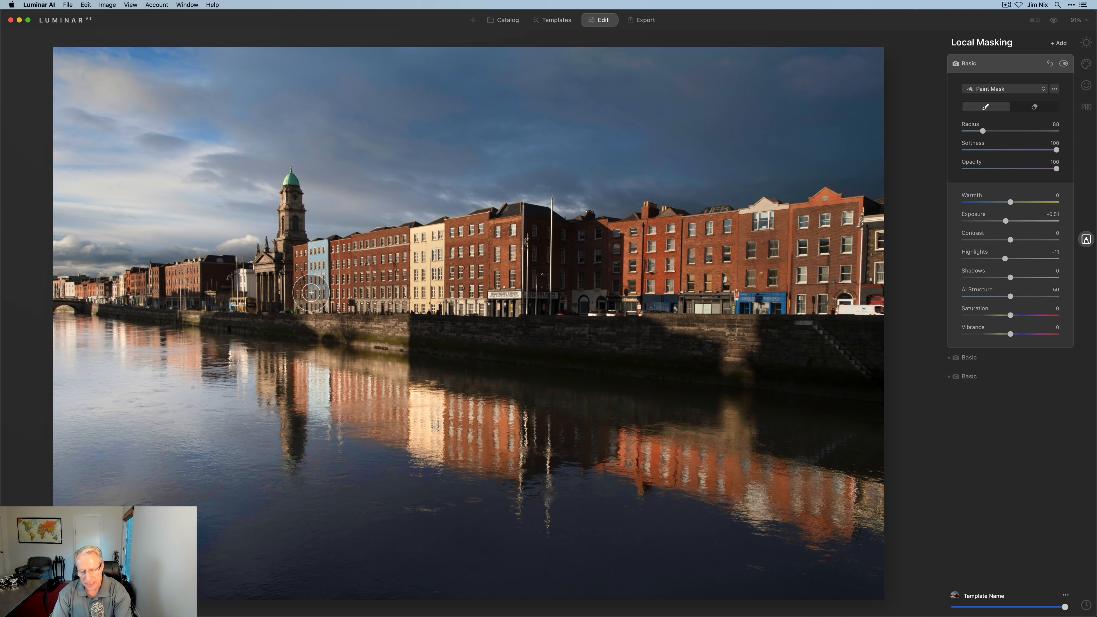
{"action": "key", "text": "bracketleft"}
{"action": "key", "text": "bracketleft"}
{"action": "key", "text": "bracketleft"}
{"action": "key", "text": "bracketleft"}
{"action": "key", "text": "bracketleft"}
{"action": "key", "text": "bracketleft"}
{"action": "mouse_move", "coordinate": [242, 287]}
{"action": "left_mouse_down"}
{"action": "mouse_move", "coordinate": [278, 267]}
{"action": "mouse_move", "coordinate": [290, 274]}
{"action": "mouse_move", "coordinate": [295, 200]}
{"action": "mouse_move", "coordinate": [247, 303]}
{"action": "mouse_move", "coordinate": [276, 327]}
{"action": "mouse_move", "coordinate": [295, 320]}
{"action": "mouse_move", "coordinate": [249, 313]}
{"action": "mouse_move", "coordinate": [294, 325]}
{"action": "mouse_move", "coordinate": [236, 304]}
{"action": "mouse_move", "coordinate": [249, 296]}
{"action": "mouse_move", "coordinate": [231, 285]}
{"action": "mouse_move", "coordinate": [194, 285]}
{"action": "mouse_move", "coordinate": [217, 278]}
{"action": "mouse_move", "coordinate": [55, 291]}
{"action": "mouse_move", "coordinate": [161, 305]}
{"action": "mouse_move", "coordinate": [232, 308]}
{"action": "mouse_move", "coordinate": [161, 299]}
{"action": "mouse_move", "coordinate": [231, 297]}
{"action": "mouse_move", "coordinate": [259, 304]}
{"action": "mouse_move", "coordinate": [203, 317]}
{"action": "mouse_move", "coordinate": [394, 326]}
{"action": "left_mouse_up"}
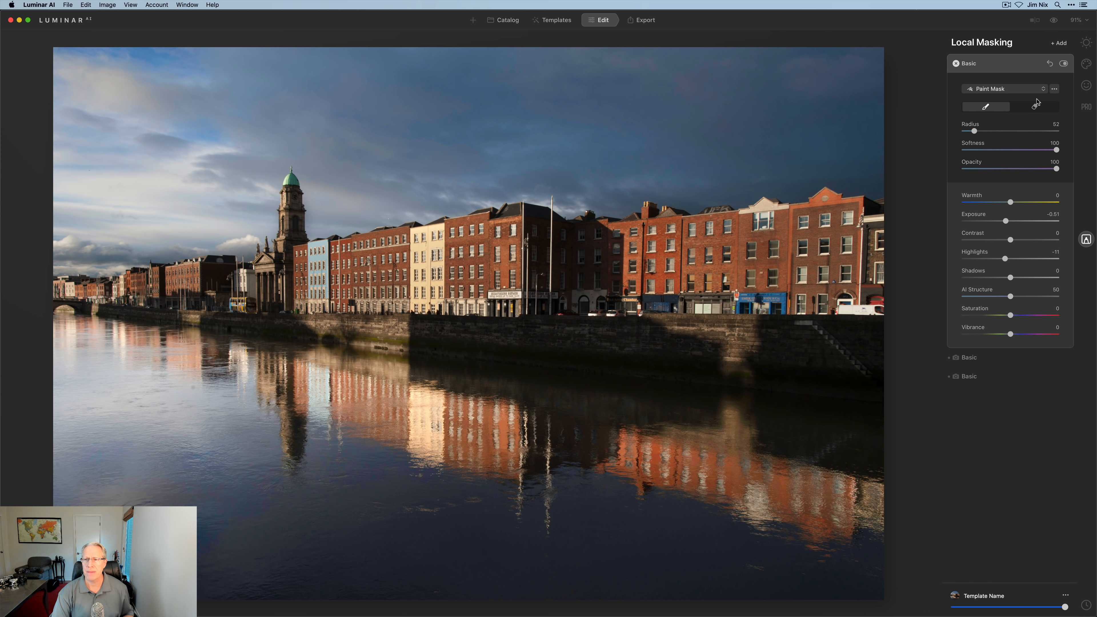
{"action": "left_click", "coordinate": [1063, 64]}
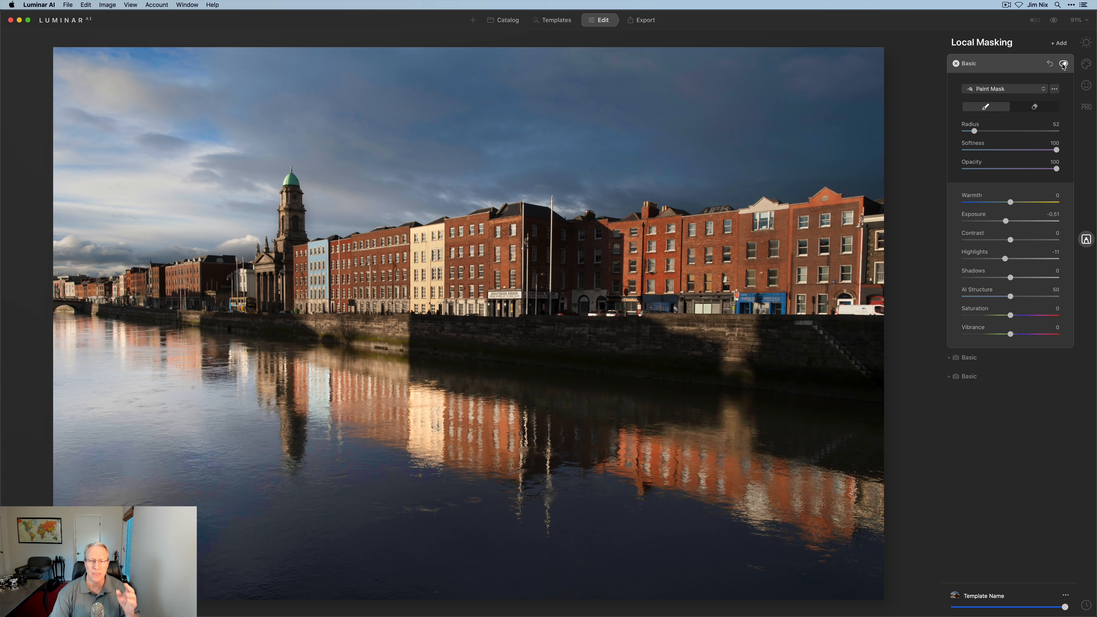
- In Essentials, warm Temperature to 3, raise Accent to 9, and lower Structure Amount to -43
{"action": "left_click", "coordinate": [1031, 67]}
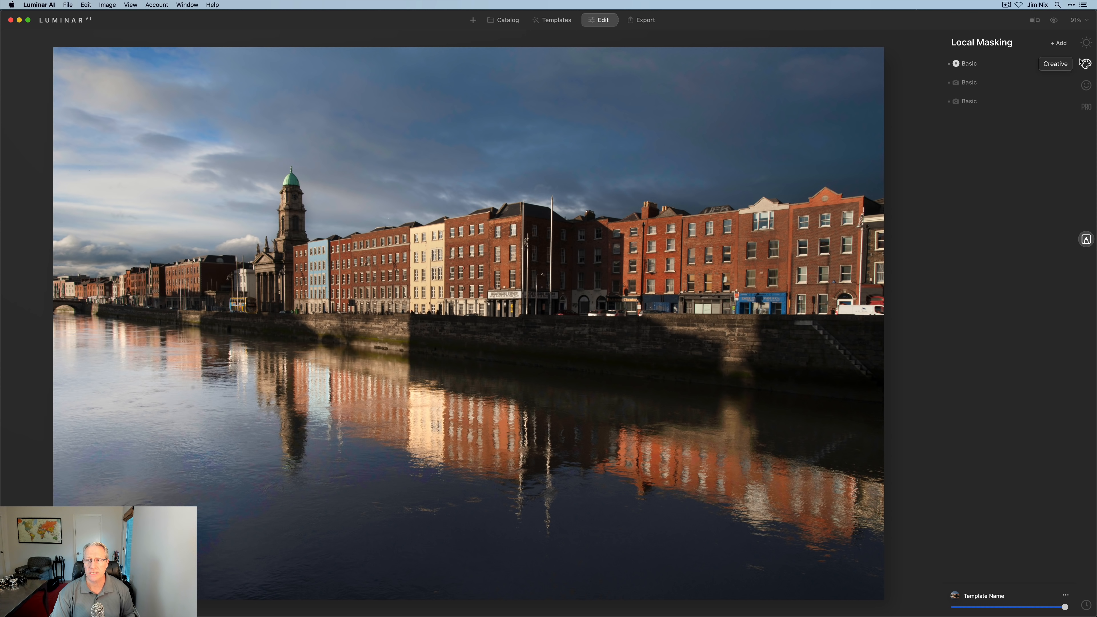
{"action": "left_click", "coordinate": [1087, 44]}
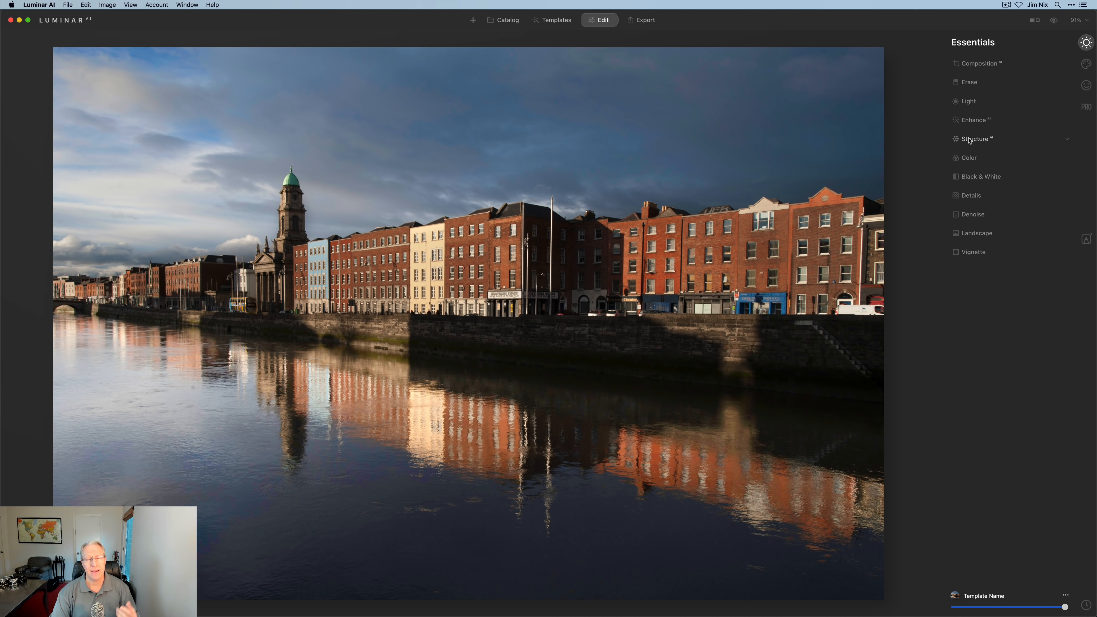
{"action": "left_click", "coordinate": [983, 108]}
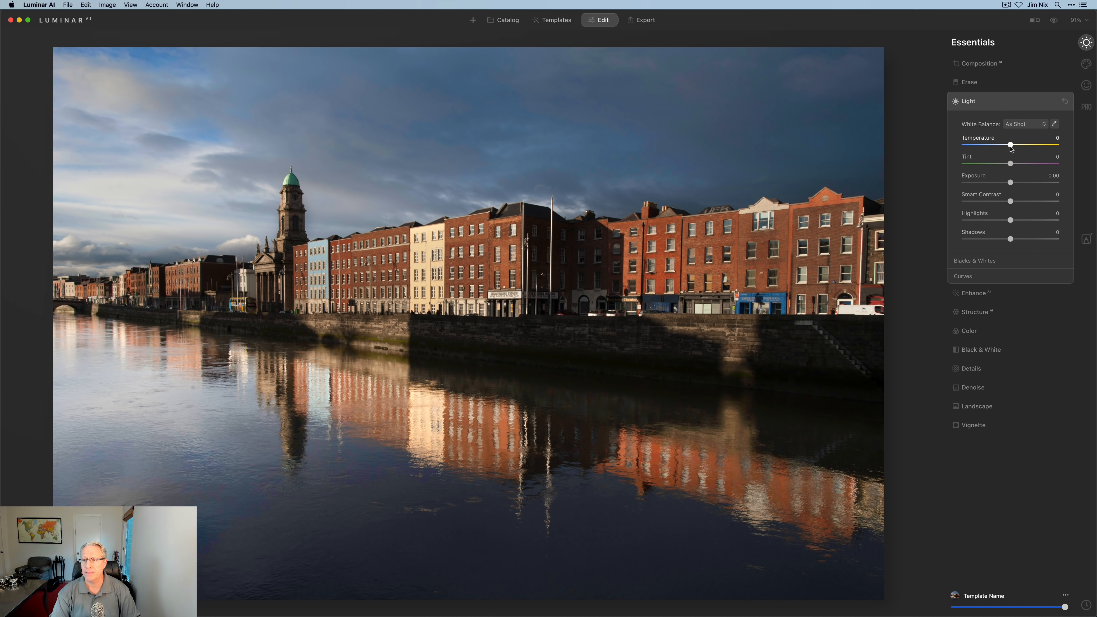
{"action": "left_click_drag", "start_coordinate": [1011, 146], "coordinate": [1014, 185]}
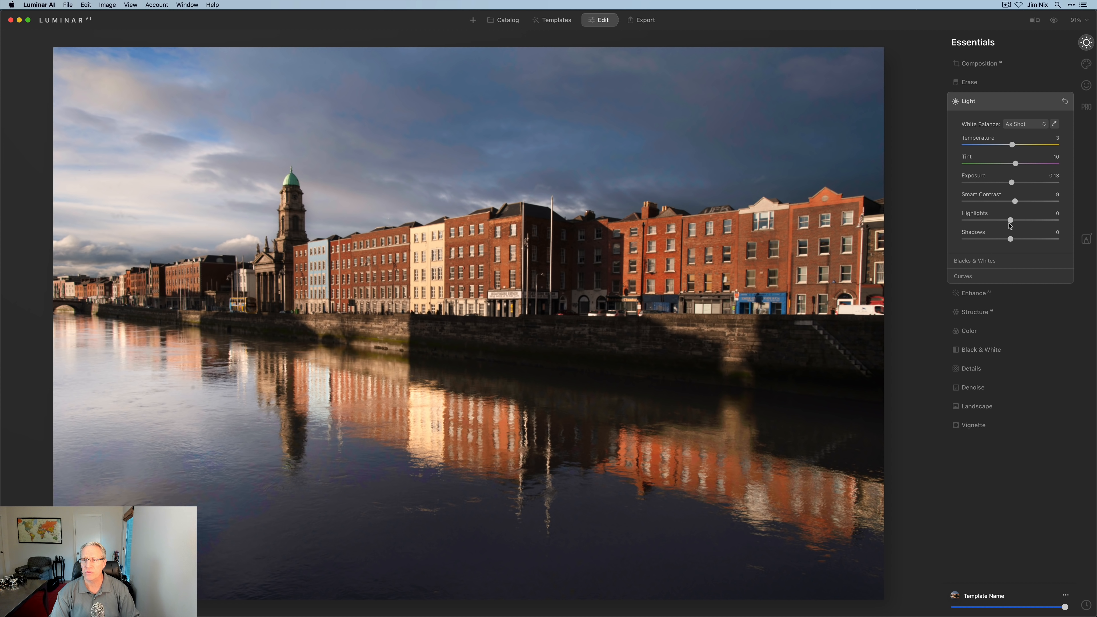
{"action": "left_click_drag", "start_coordinate": [1011, 224], "coordinate": [1014, 243]}
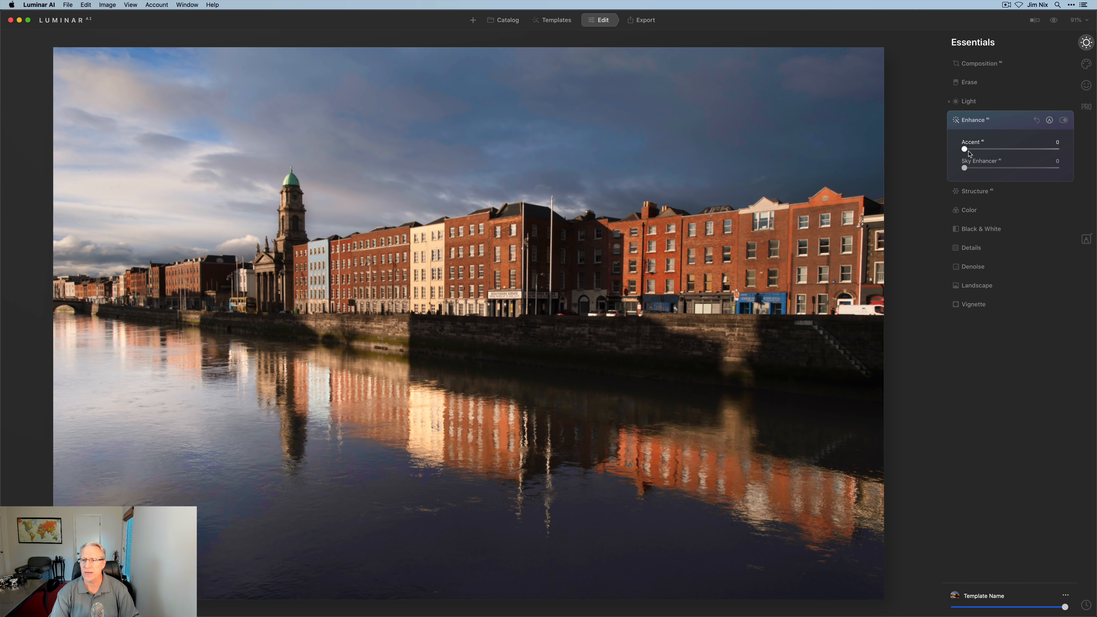
{"action": "left_click_drag", "start_coordinate": [969, 152], "coordinate": [978, 152]}
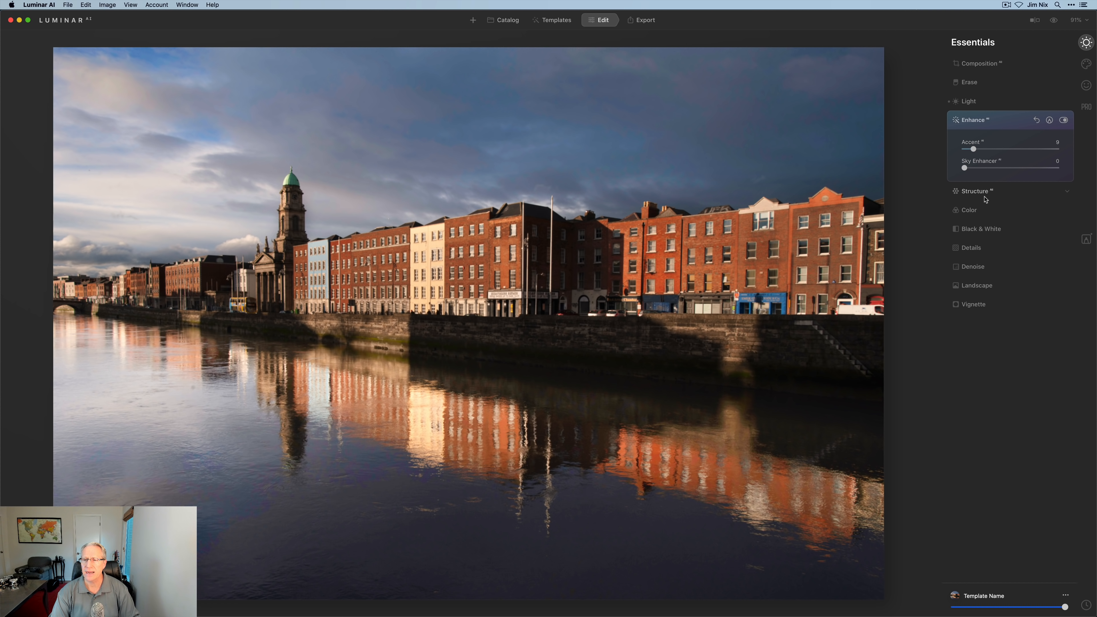
{"action": "left_click", "coordinate": [979, 191]}
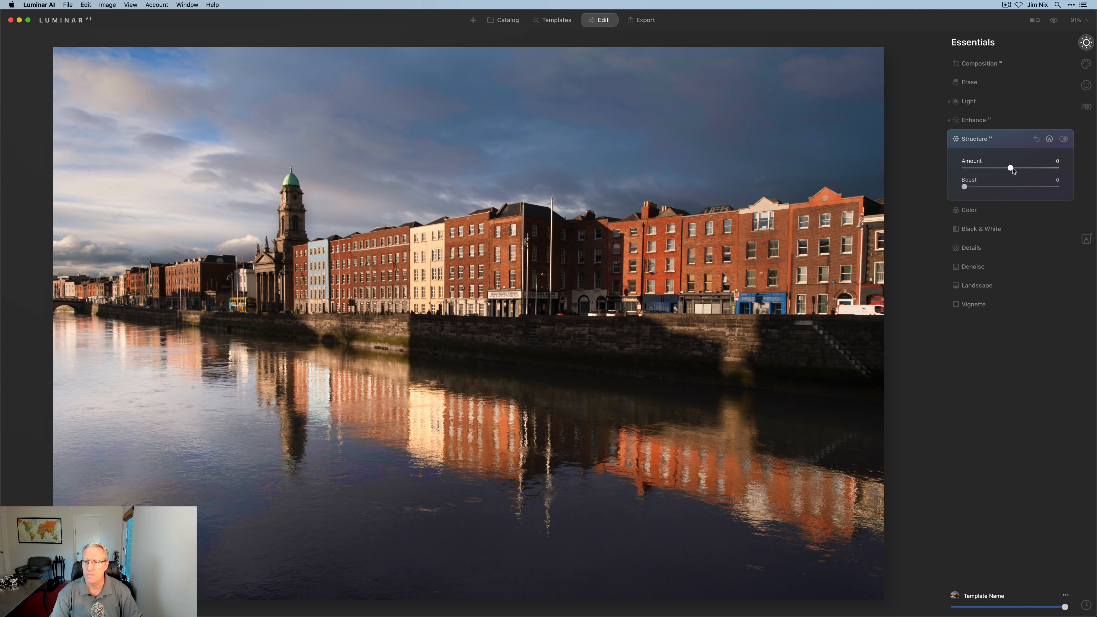
{"action": "left_click_drag", "start_coordinate": [1012, 169], "coordinate": [994, 171]}
- Erase the Structure mask from the right-hand buildings, quay and church tower
{"action": "left_click", "coordinate": [1050, 139]}
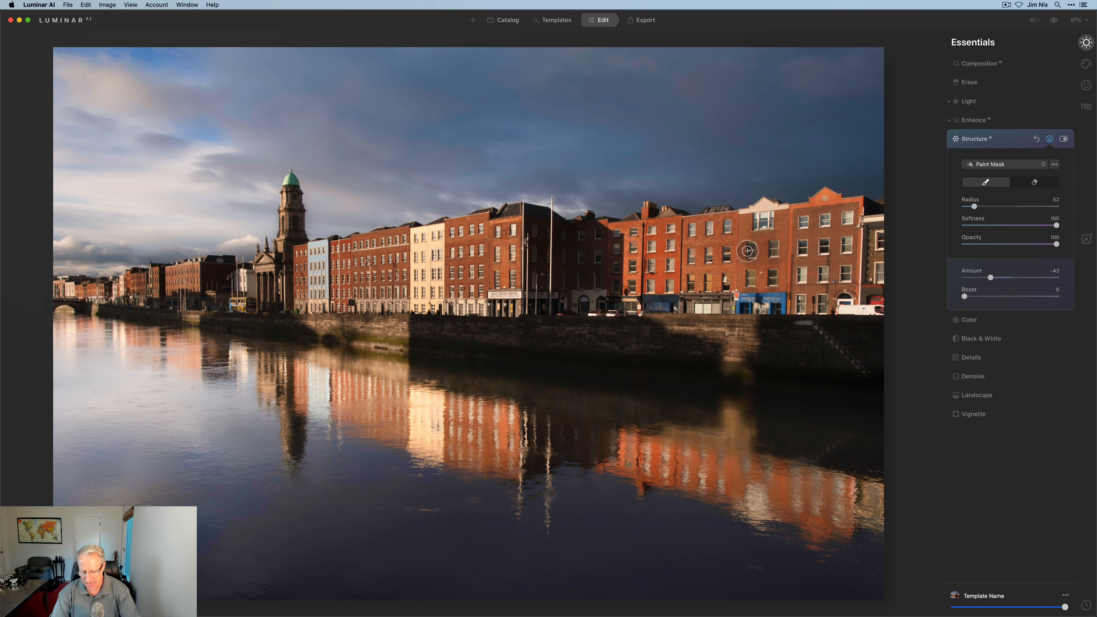
{"action": "key", "text": "bracketright"}
{"action": "key", "text": "bracketright"}
{"action": "key", "text": "bracketright"}
{"action": "key", "text": "bracketright"}
{"action": "key", "text": "bracketright"}
{"action": "key", "text": "bracketright"}
{"action": "key", "text": "bracketright"}
{"action": "key", "text": "bracketright"}
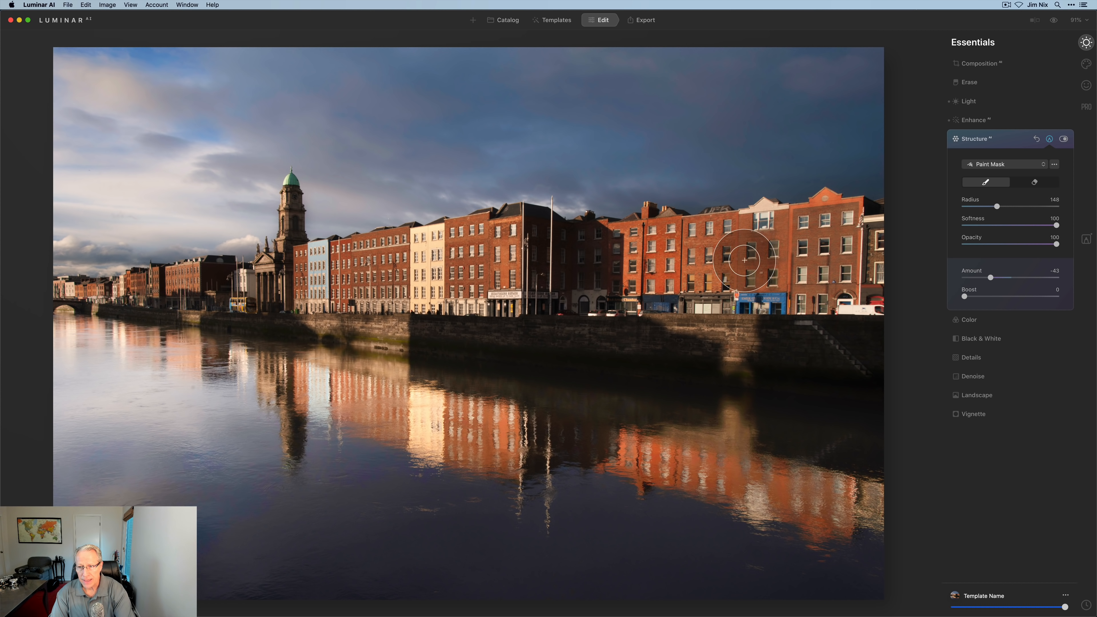
{"action": "left_click", "coordinate": [1034, 182]}
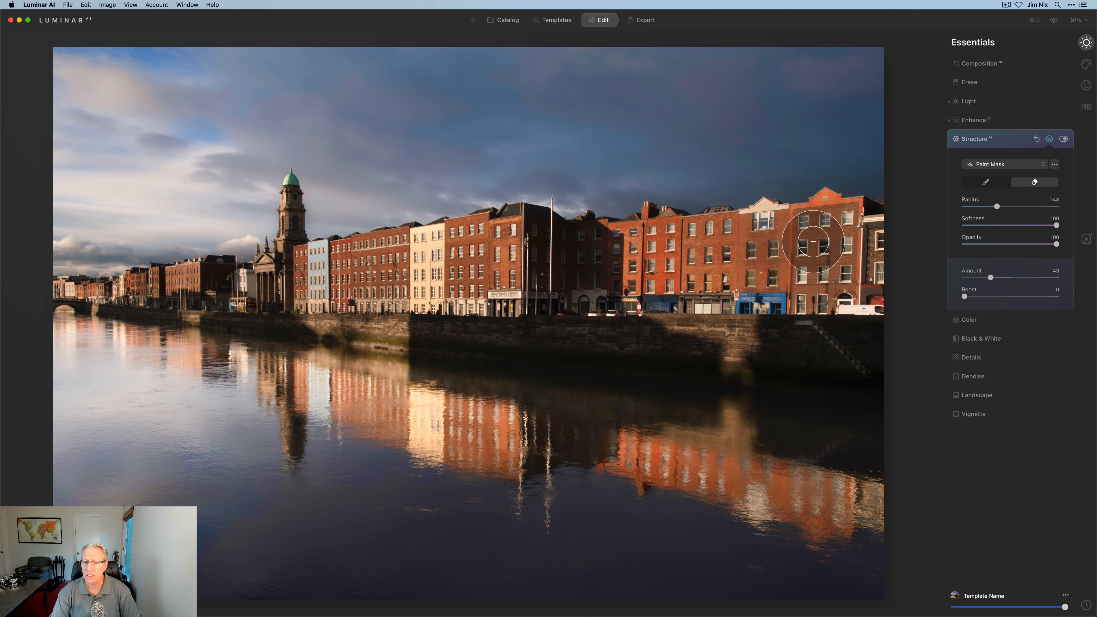
{"action": "mouse_move", "coordinate": [866, 233]}
{"action": "left_mouse_down"}
{"action": "mouse_move", "coordinate": [820, 261]}
{"action": "mouse_move", "coordinate": [874, 293]}
{"action": "mouse_move", "coordinate": [834, 316]}
{"action": "mouse_move", "coordinate": [860, 337]}
{"action": "mouse_move", "coordinate": [758, 341]}
{"action": "mouse_move", "coordinate": [878, 349]}
{"action": "mouse_move", "coordinate": [680, 343]}
{"action": "mouse_move", "coordinate": [574, 316]}
{"action": "mouse_move", "coordinate": [746, 294]}
{"action": "mouse_move", "coordinate": [770, 271]}
{"action": "mouse_move", "coordinate": [767, 246]}
{"action": "mouse_move", "coordinate": [501, 246]}
{"action": "mouse_move", "coordinate": [606, 298]}
{"action": "mouse_move", "coordinate": [575, 306]}
{"action": "mouse_move", "coordinate": [614, 330]}
{"action": "mouse_move", "coordinate": [462, 327]}
{"action": "mouse_move", "coordinate": [427, 321]}
{"action": "mouse_move", "coordinate": [496, 321]}
{"action": "mouse_move", "coordinate": [410, 301]}
{"action": "mouse_move", "coordinate": [525, 282]}
{"action": "mouse_move", "coordinate": [404, 273]}
{"action": "mouse_move", "coordinate": [489, 262]}
{"action": "mouse_move", "coordinate": [314, 294]}
{"action": "mouse_move", "coordinate": [411, 323]}
{"action": "mouse_move", "coordinate": [227, 281]}
{"action": "left_mouse_up"}
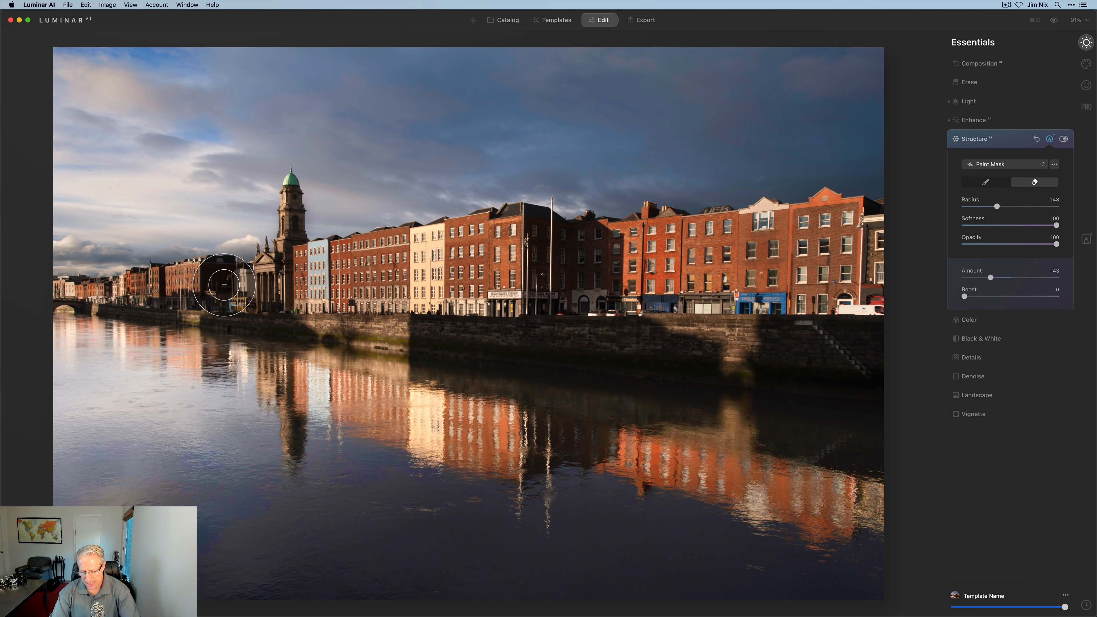
{"action": "key", "text": "bracketleft"}
{"action": "key", "text": "bracketleft"}
{"action": "key", "text": "bracketleft"}
{"action": "key", "text": "bracketleft"}
{"action": "key", "text": "bracketleft"}
{"action": "key", "text": "bracketleft"}
{"action": "key", "text": "bracketleft"}
{"action": "key", "text": "bracketleft"}
{"action": "key", "text": "bracketleft"}
{"action": "key", "text": "bracketleft"}
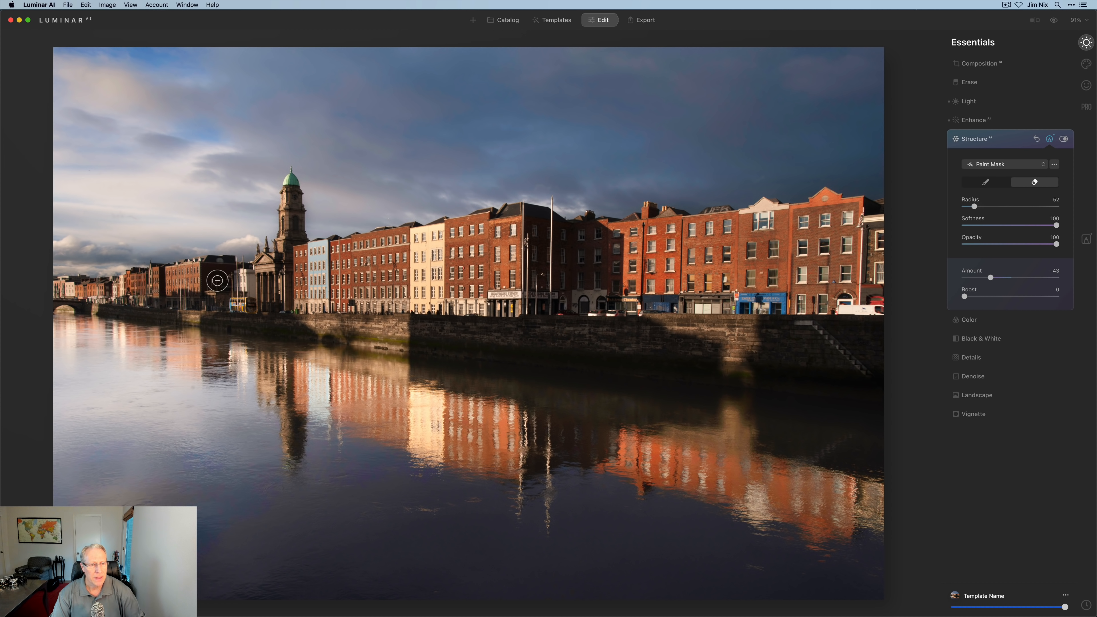
{"action": "mouse_move", "coordinate": [293, 219]}
{"action": "left_mouse_down"}
{"action": "mouse_move", "coordinate": [293, 195]}
{"action": "mouse_move", "coordinate": [289, 251]}
{"action": "mouse_move", "coordinate": [264, 270]}
{"action": "mouse_move", "coordinate": [203, 284]}
{"action": "mouse_move", "coordinate": [223, 275]}
{"action": "mouse_move", "coordinate": [209, 269]}
{"action": "mouse_move", "coordinate": [153, 287]}
{"action": "mouse_move", "coordinate": [244, 305]}
{"action": "mouse_move", "coordinate": [197, 311]}
{"action": "mouse_move", "coordinate": [249, 318]}
{"action": "mouse_move", "coordinate": [130, 309]}
{"action": "mouse_move", "coordinate": [179, 306]}
{"action": "mouse_move", "coordinate": [128, 295]}
{"action": "mouse_move", "coordinate": [170, 284]}
{"action": "mouse_move", "coordinate": [53, 297]}
{"action": "mouse_move", "coordinate": [139, 305]}
{"action": "mouse_move", "coordinate": [46, 289]}
{"action": "mouse_move", "coordinate": [274, 303]}
{"action": "left_mouse_up"}
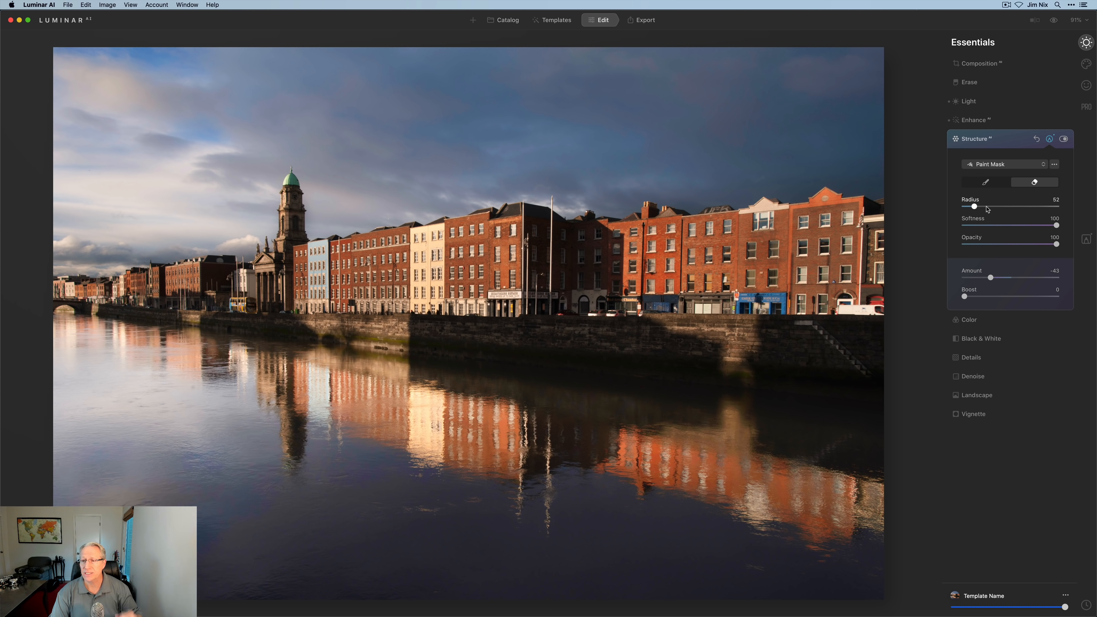
- Push the Structure Amount further down to -64
{"action": "left_click_drag", "start_coordinate": [995, 277], "coordinate": [991, 277]}
{"action": "left_click", "coordinate": [1049, 139]}
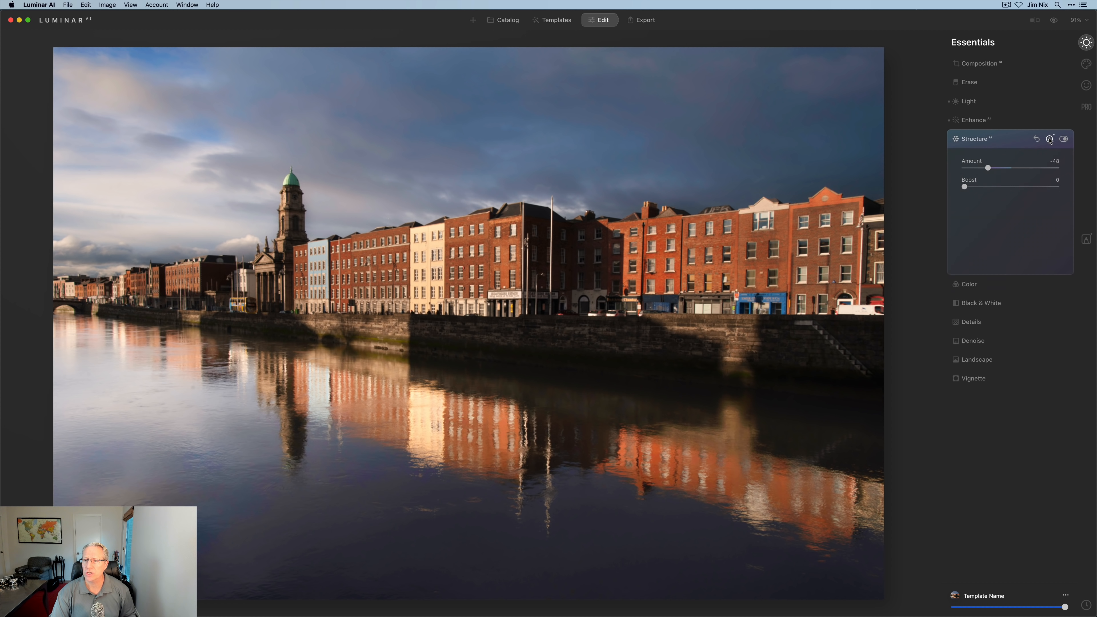
{"action": "left_click_drag", "start_coordinate": [989, 169], "coordinate": [982, 171]}
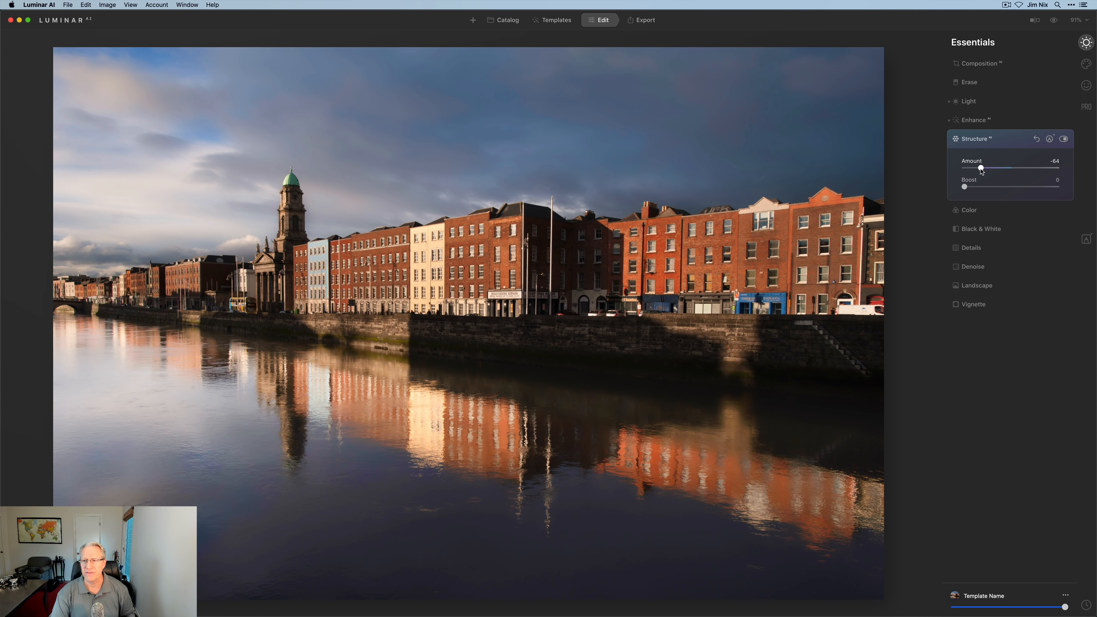
- Raise Vibrance to 11 and add a Golden Hour glow of 67
{"action": "left_click", "coordinate": [984, 212]}
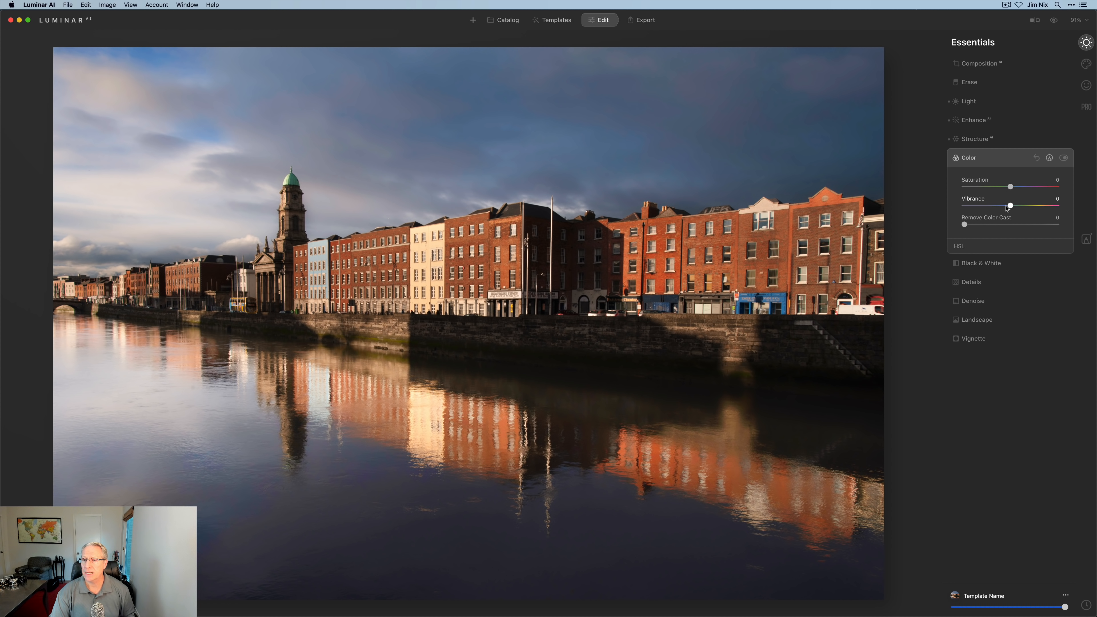
{"action": "left_click_drag", "start_coordinate": [1012, 209], "coordinate": [1018, 209]}
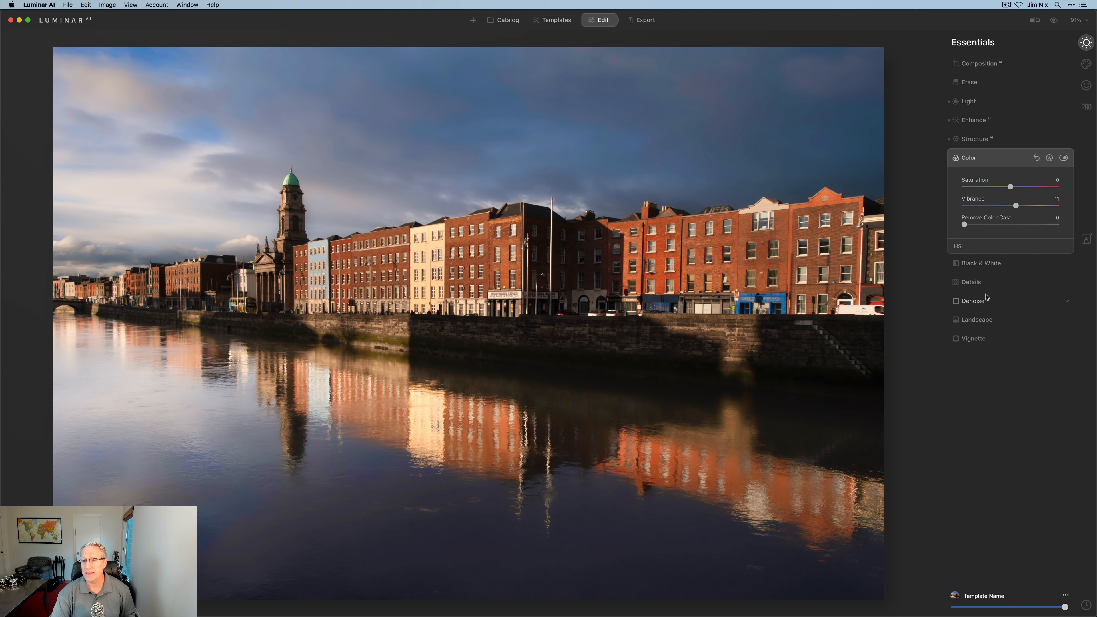
{"action": "left_click", "coordinate": [980, 320]}
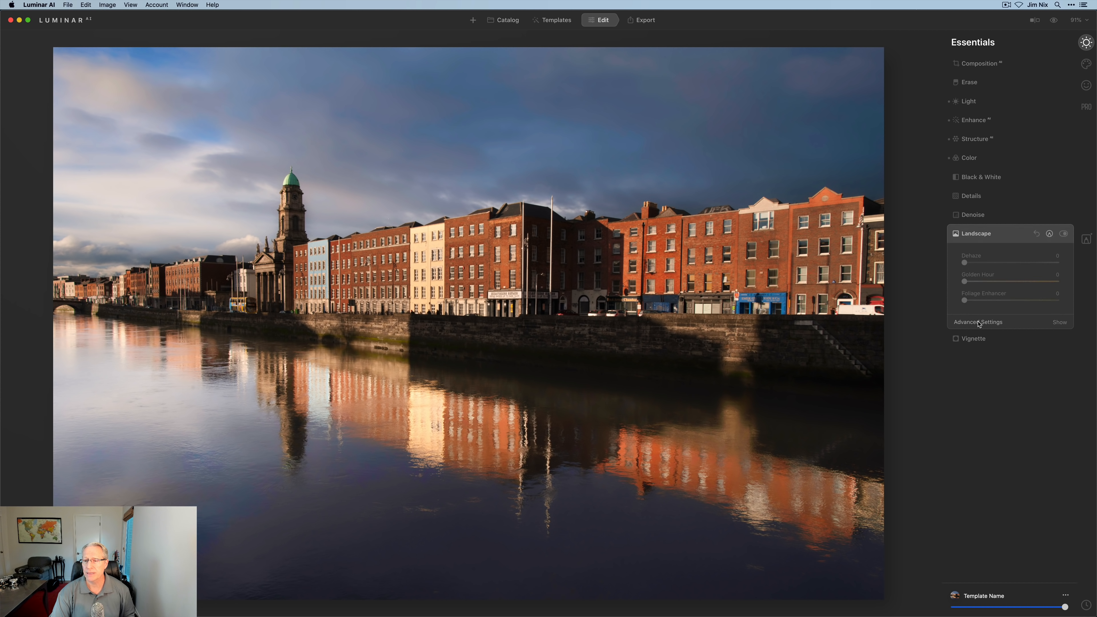
{"action": "left_click_drag", "start_coordinate": [965, 281], "coordinate": [1031, 282]}
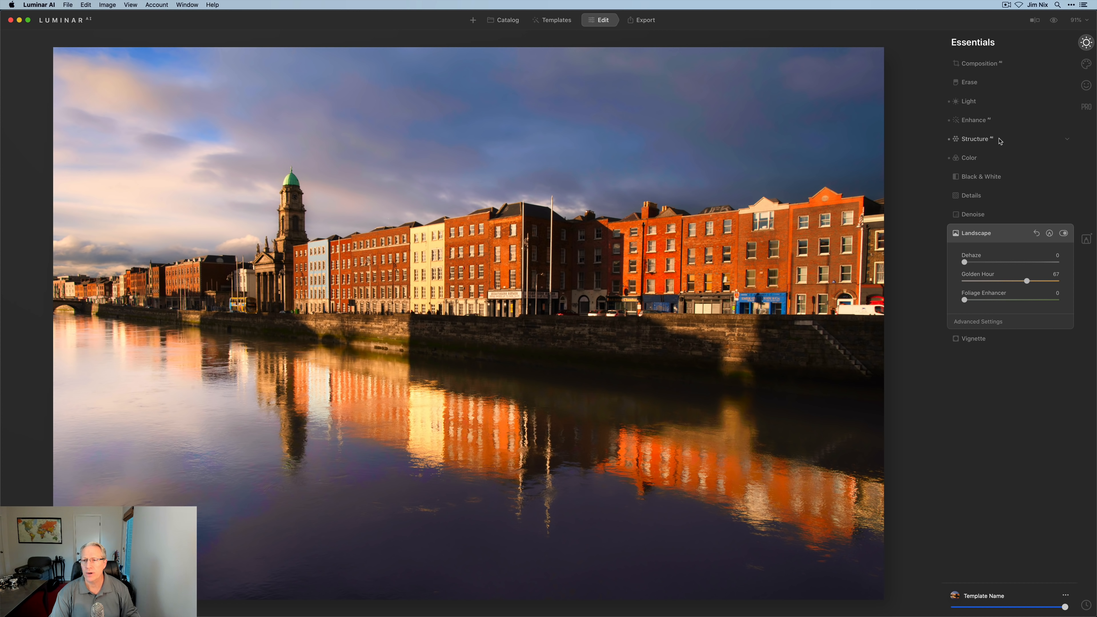
- Copy the Structure paint mask and start a mask on the Landscape adjustment
{"action": "left_click", "coordinate": [992, 142]}
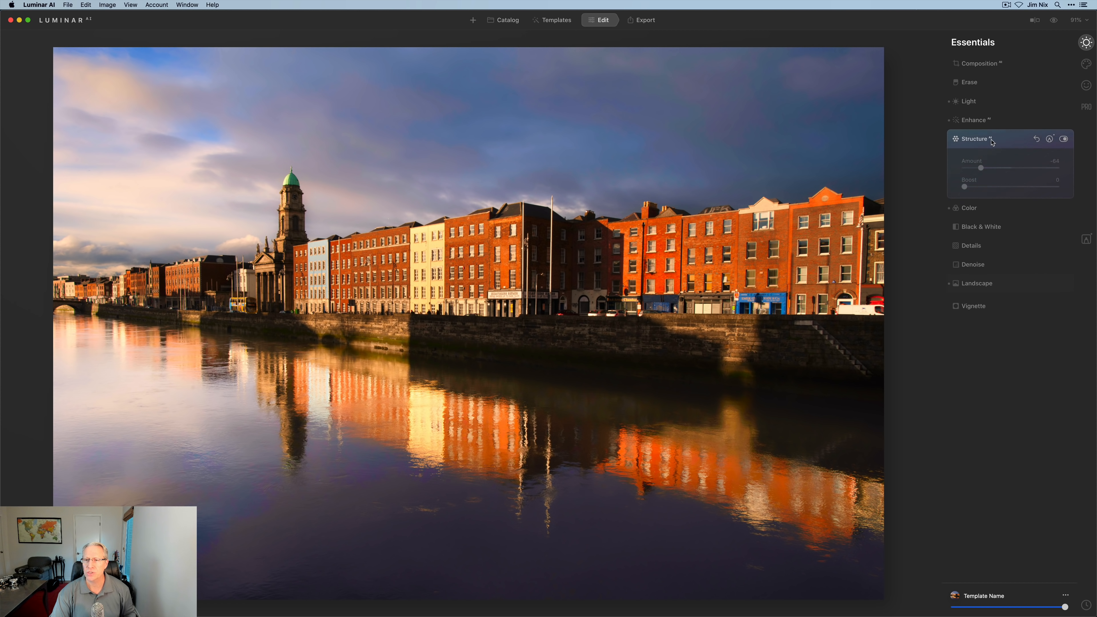
{"action": "left_click", "coordinate": [1049, 140]}
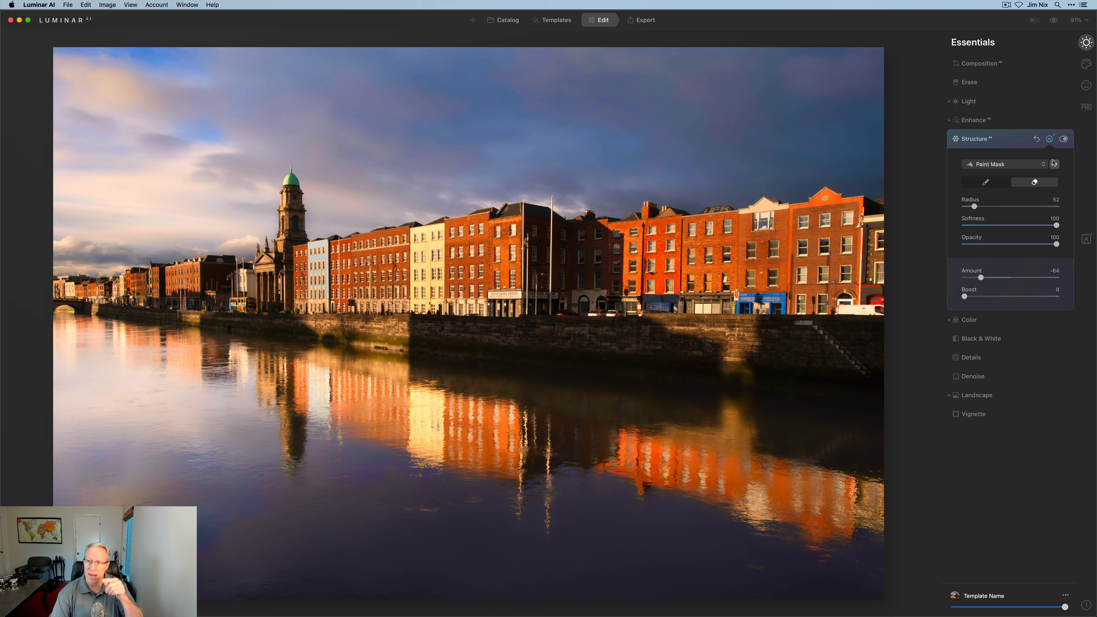
{"action": "left_click", "coordinate": [1055, 164]}
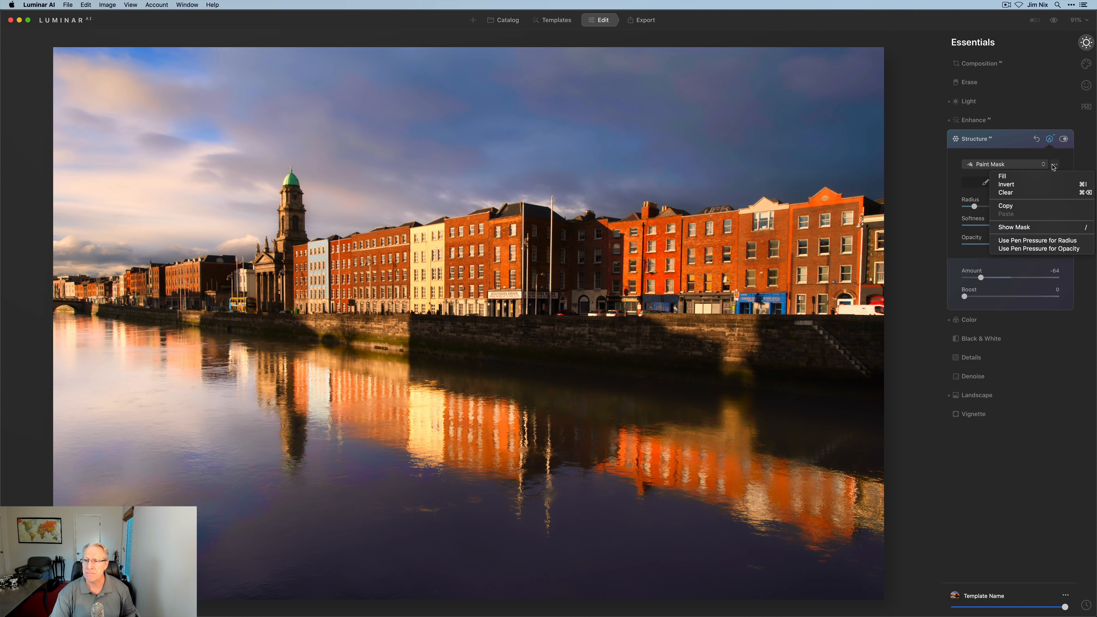
{"action": "left_click", "coordinate": [1019, 207]}
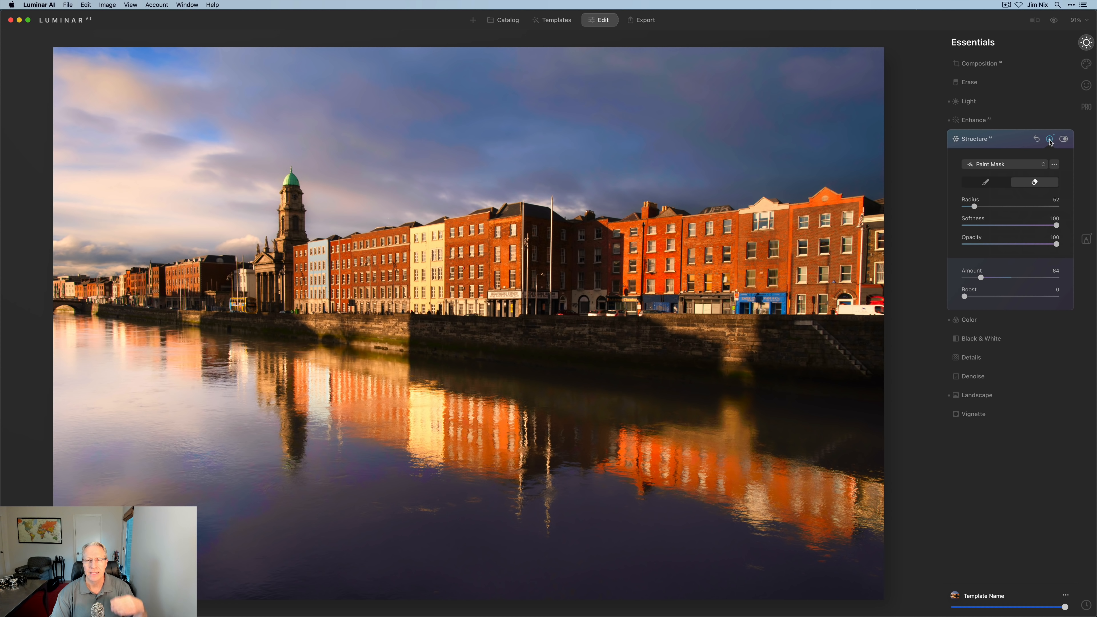
{"action": "left_click", "coordinate": [1050, 139]}
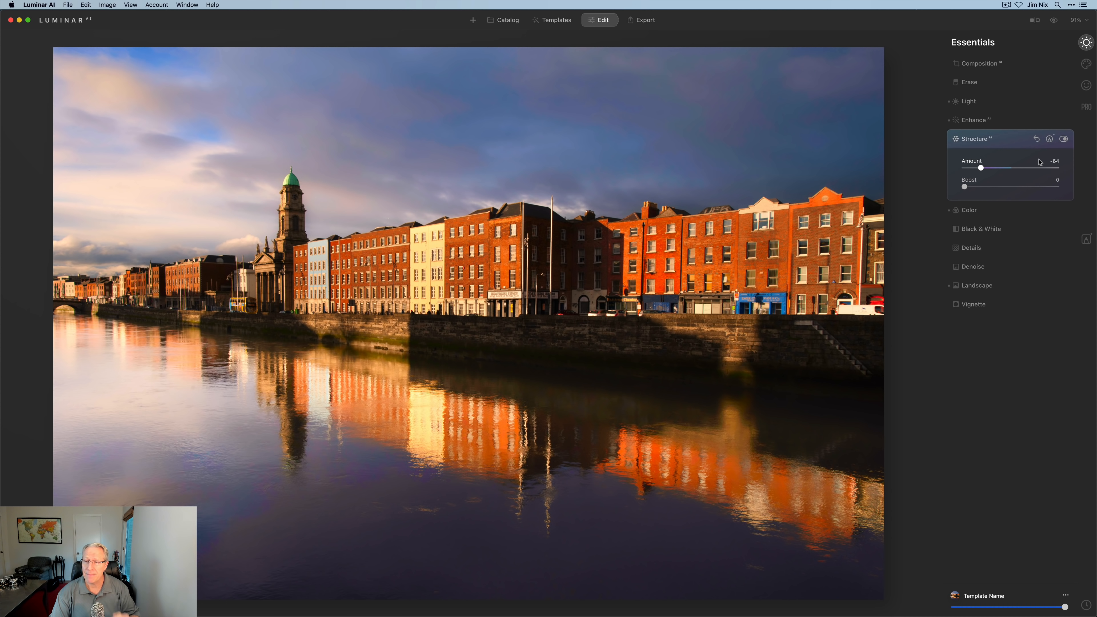
{"action": "left_click", "coordinate": [977, 286]}
{"action": "left_click", "coordinate": [1050, 233]}
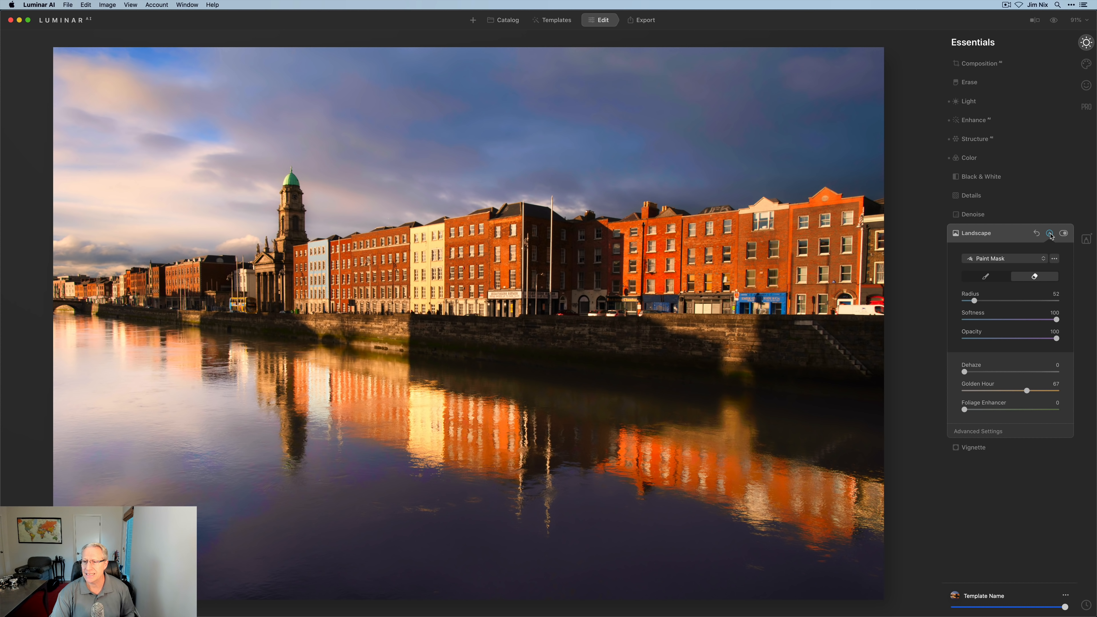
- Paste the copied Structure mask onto the Landscape Golden Hour adjustment
{"action": "left_click", "coordinate": [1054, 258]}
{"action": "left_click", "coordinate": [1015, 310]}
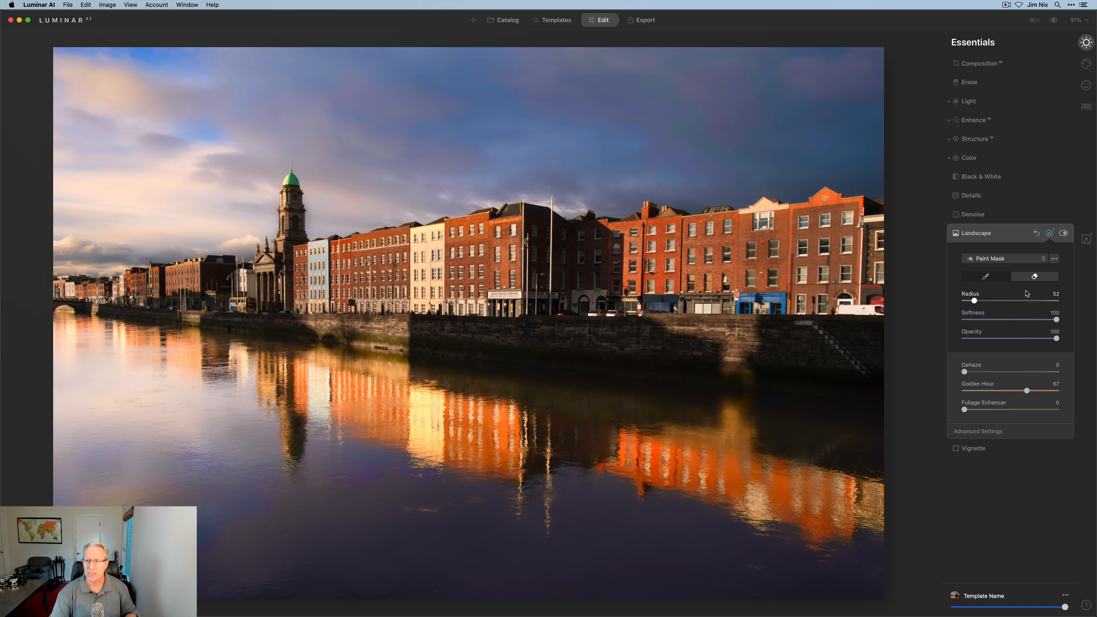
{"action": "left_click", "coordinate": [1023, 237]}
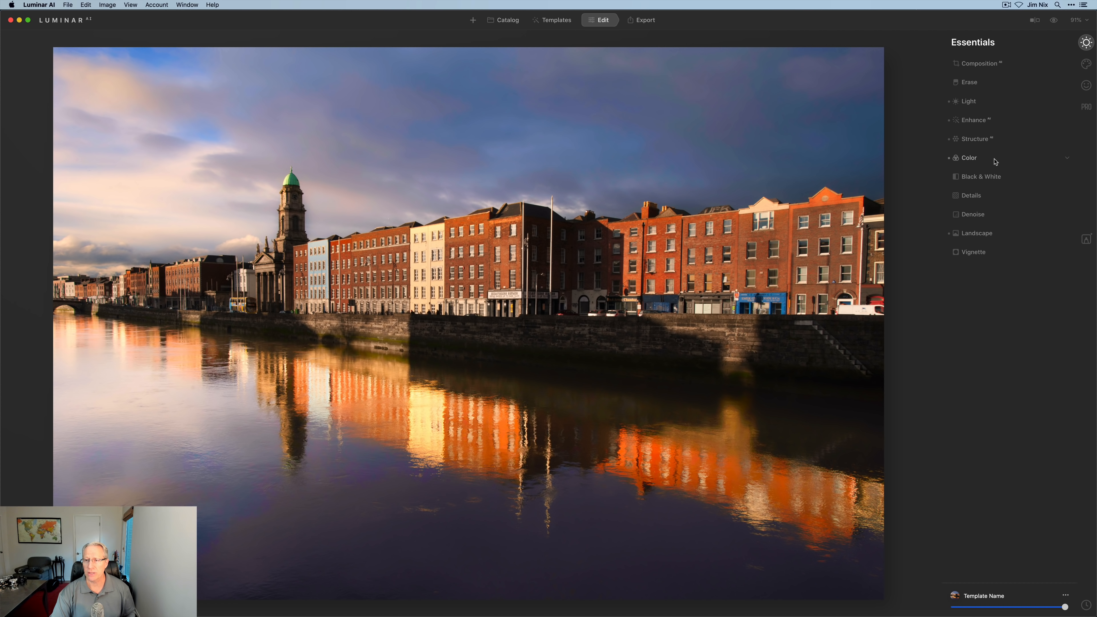
- Erase the Golden Hour glow from the river reflections with a Radius 88 eraser brush
{"action": "left_click", "coordinate": [981, 237]}
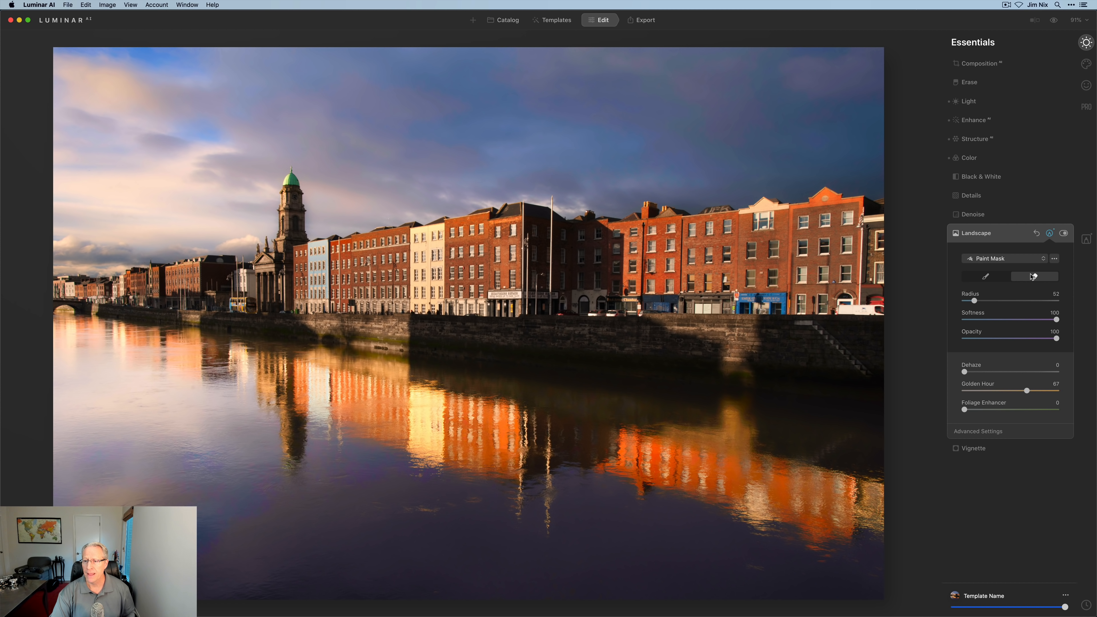
{"action": "left_click", "coordinate": [1033, 277]}
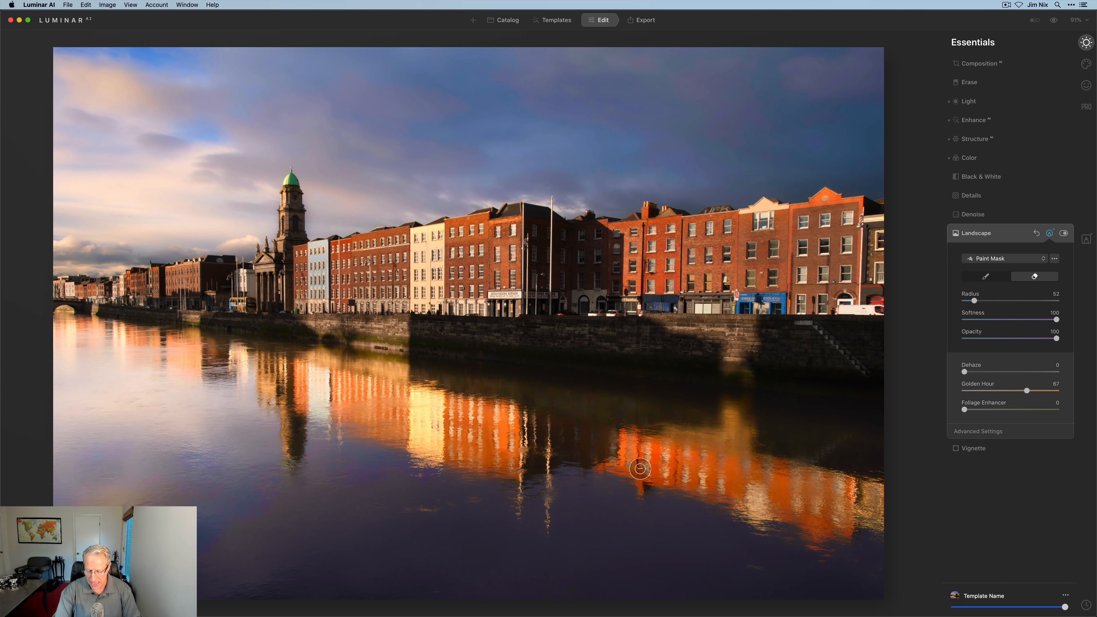
{"action": "key", "text": "bracketright"}
{"action": "key", "text": "bracketright"}
{"action": "key", "text": "bracketright"}
{"action": "mouse_move", "coordinate": [633, 456]}
{"action": "left_mouse_down"}
{"action": "mouse_move", "coordinate": [822, 489]}
{"action": "mouse_move", "coordinate": [852, 504]}
{"action": "mouse_move", "coordinate": [769, 507]}
{"action": "mouse_move", "coordinate": [519, 430]}
{"action": "mouse_move", "coordinate": [500, 447]}
{"action": "mouse_move", "coordinate": [469, 452]}
{"action": "mouse_move", "coordinate": [444, 434]}
{"action": "mouse_move", "coordinate": [461, 420]}
{"action": "mouse_move", "coordinate": [282, 372]}
{"action": "mouse_move", "coordinate": [305, 423]}
{"action": "mouse_move", "coordinate": [286, 388]}
{"action": "mouse_move", "coordinate": [410, 429]}
{"action": "mouse_move", "coordinate": [512, 436]}
{"action": "mouse_move", "coordinate": [503, 442]}
{"action": "mouse_move", "coordinate": [513, 445]}
{"action": "mouse_move", "coordinate": [475, 420]}
{"action": "mouse_move", "coordinate": [509, 458]}
{"action": "left_mouse_up"}
{"action": "mouse_move", "coordinate": [683, 478]}
{"action": "left_mouse_down"}
{"action": "mouse_move", "coordinate": [648, 465]}
{"action": "mouse_move", "coordinate": [814, 497]}
{"action": "mouse_move", "coordinate": [820, 510]}
{"action": "mouse_move", "coordinate": [879, 496]}
{"action": "mouse_move", "coordinate": [821, 514]}
{"action": "left_mouse_up"}
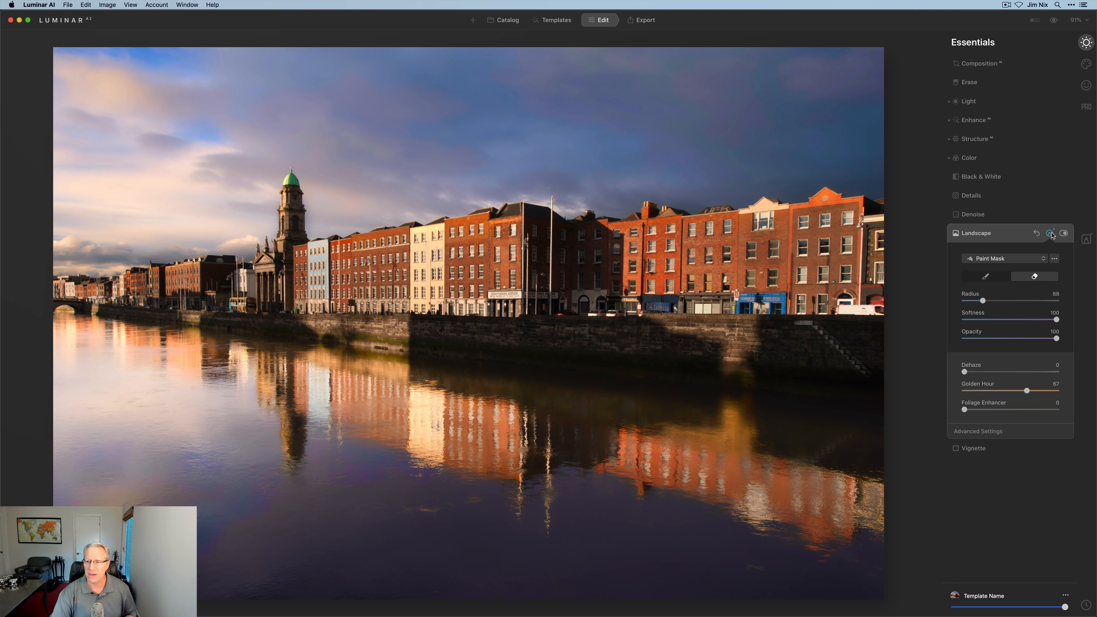
{"action": "left_click", "coordinate": [1050, 234]}
- Collapse Landscape, browse the Creative, Portrait and Professional groups, then return to Essentials
{"action": "left_click", "coordinate": [1012, 235]}
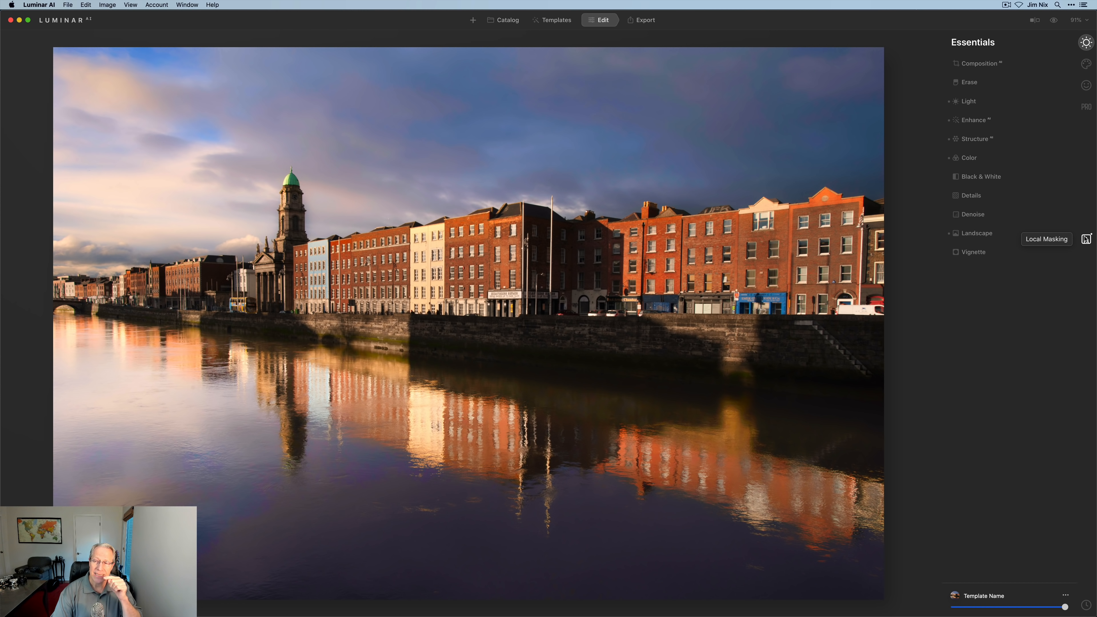
{"action": "left_click", "coordinate": [1086, 63]}
{"action": "left_click", "coordinate": [1086, 85]}
{"action": "left_click", "coordinate": [1086, 106]}
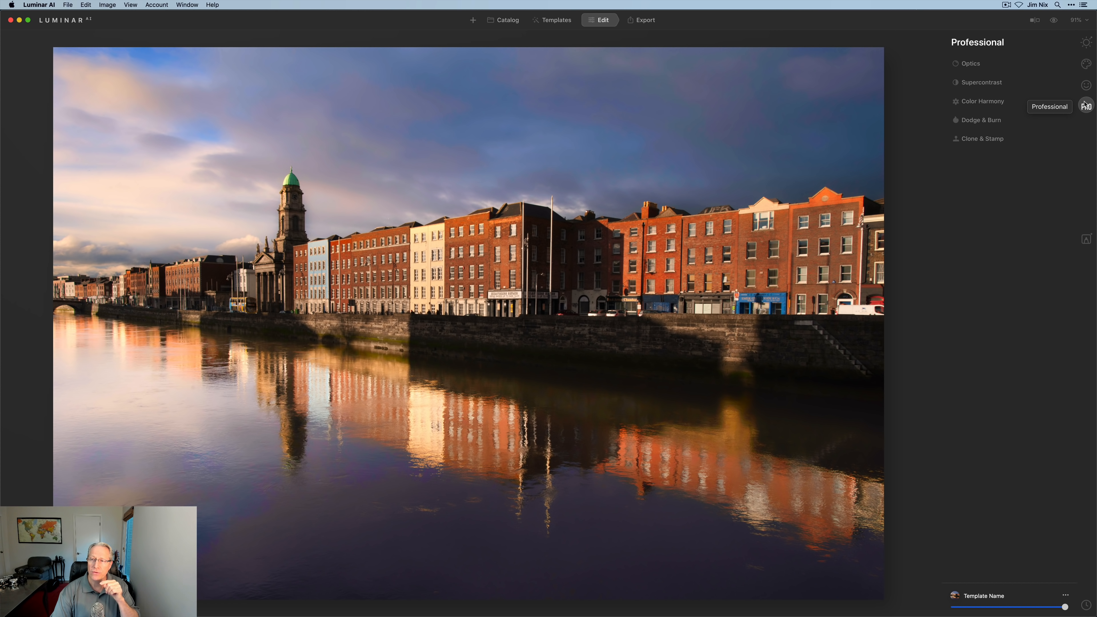
{"action": "left_click", "coordinate": [1087, 43]}
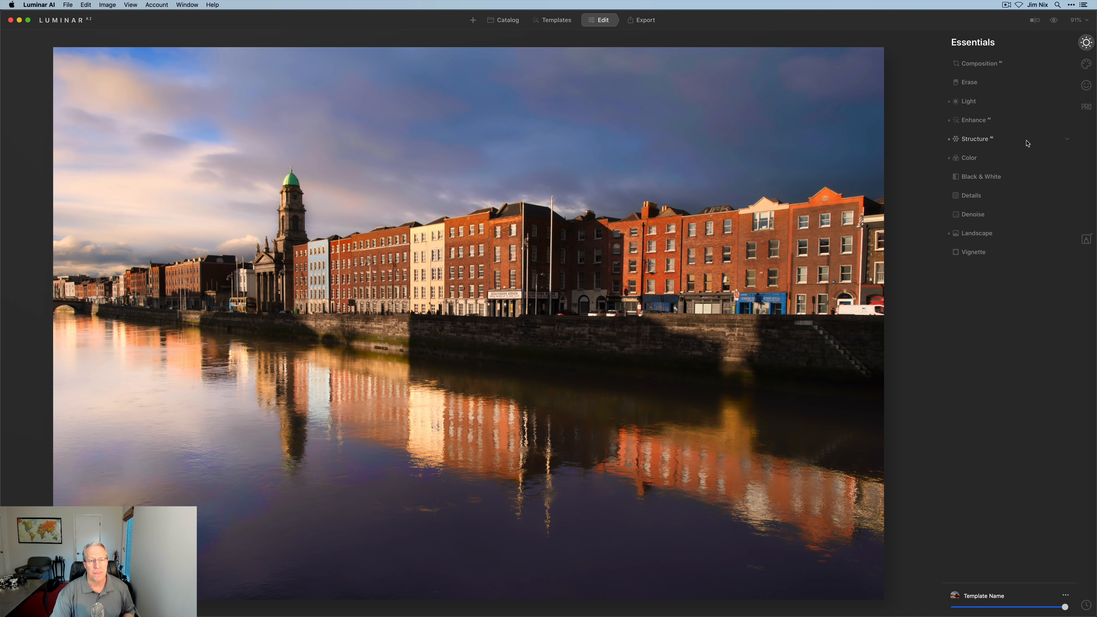